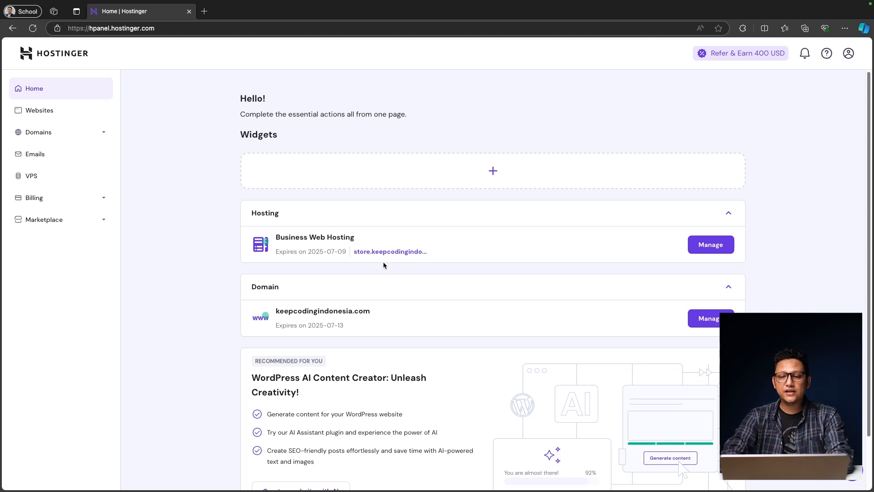
Step: Open the management page for the keepcodingindonesia.com domain
left_click(705, 324)
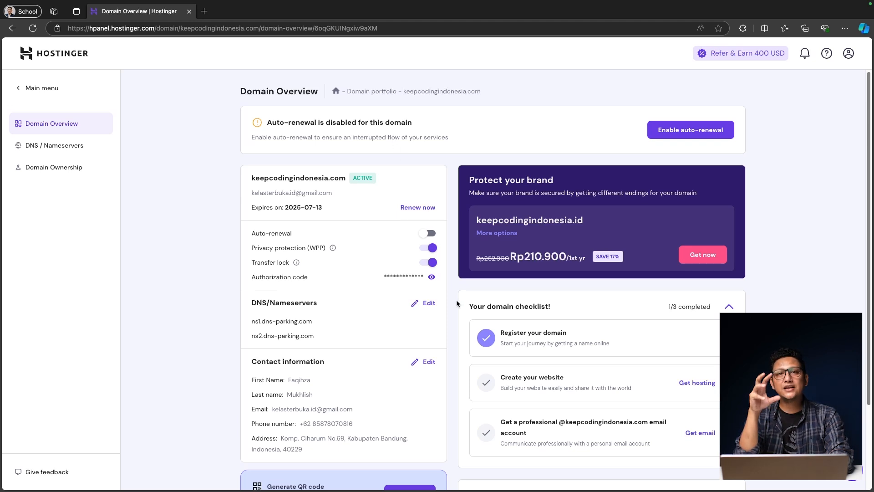
Step: Start setting up hosting for a website on keepcodingindonesia.com
scroll(457, 303, "down", 3)
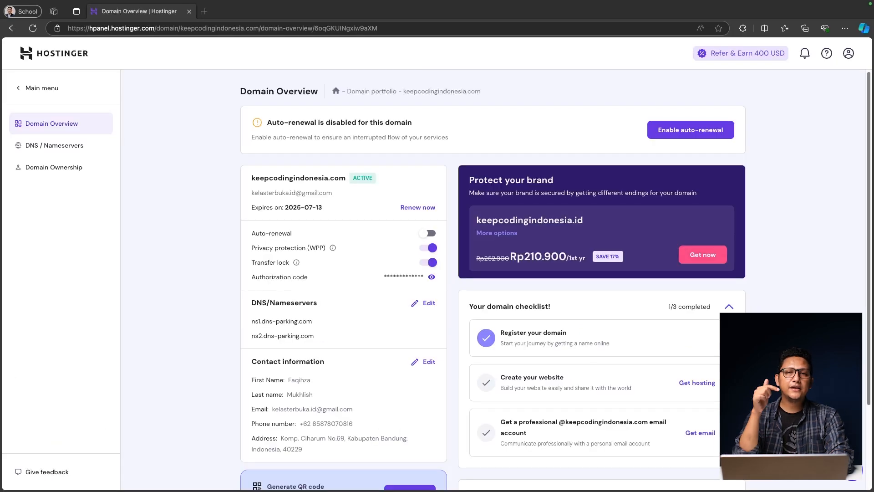
left_click(692, 385)
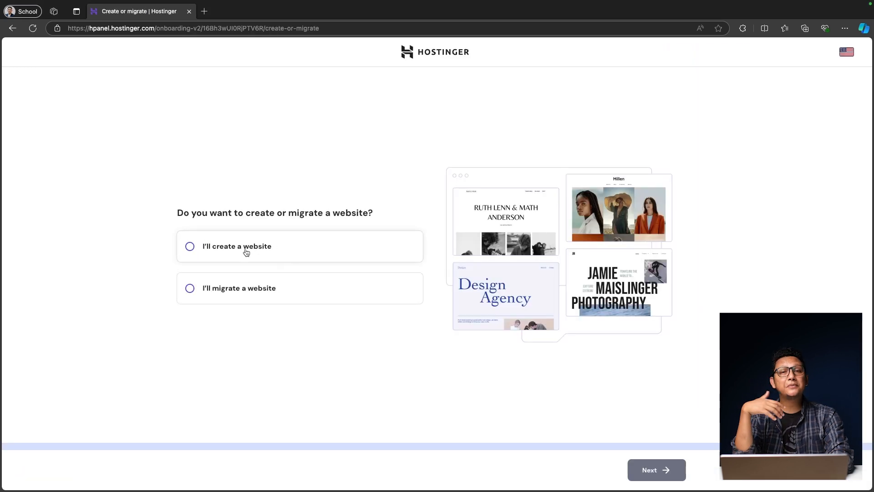
Step: Choose to create a new site with Hostinger Website Builder on the owned keepcodingindonesia.com domain
left_click(242, 249)
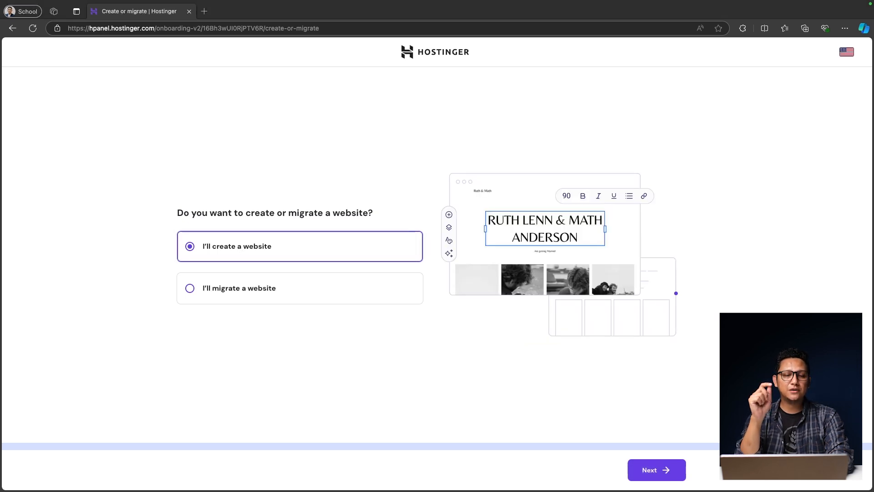
left_click(652, 471)
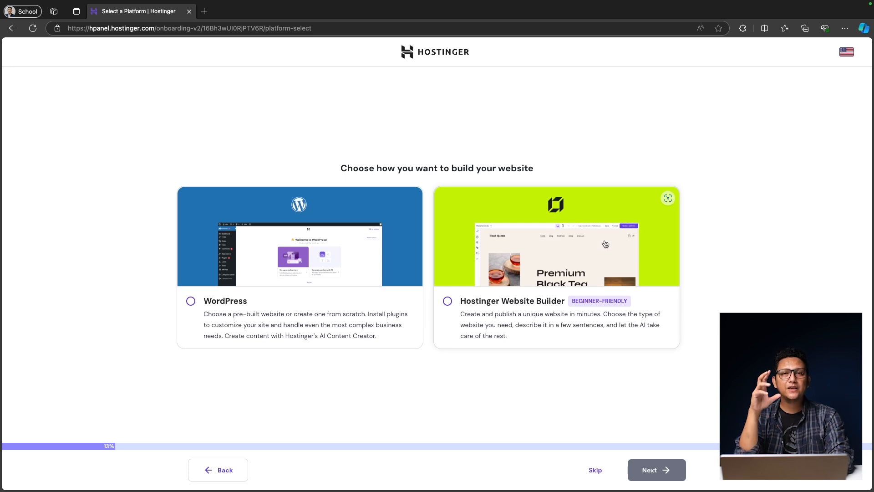
left_click(447, 302)
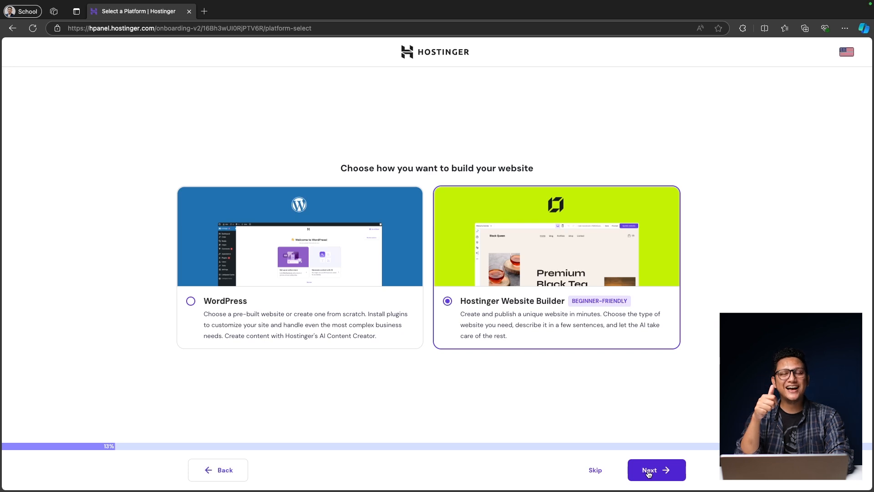
left_click(649, 473)
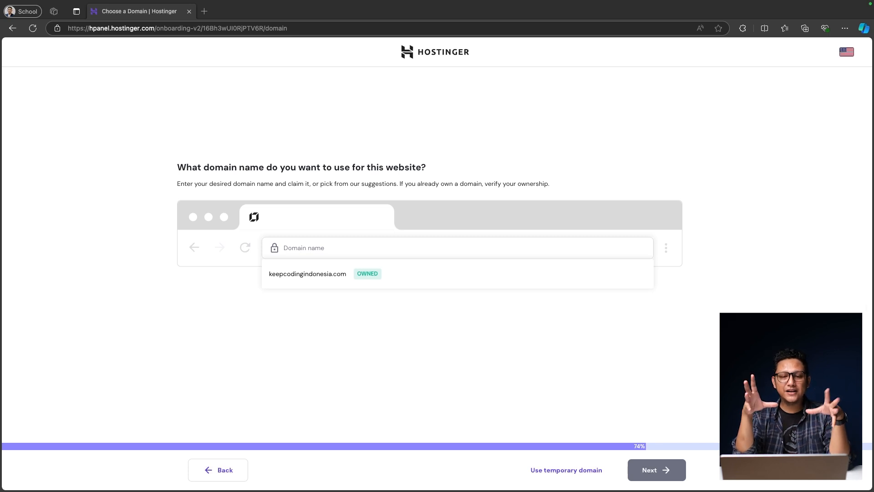
left_click(314, 274)
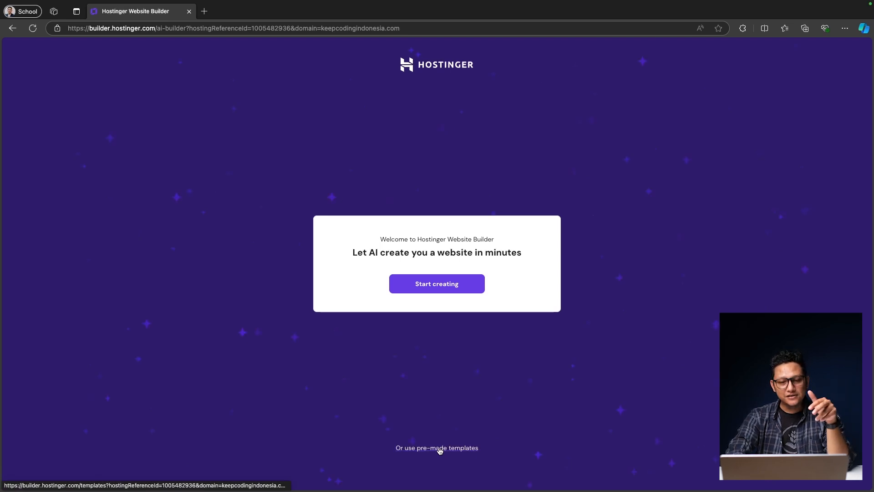
Step: Browse the pre-made template gallery and filter it to eCommerce templates
left_click(440, 448)
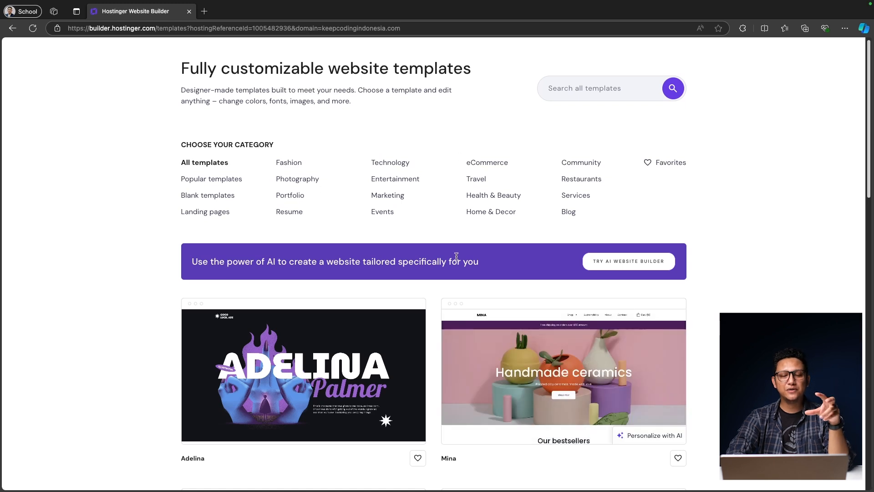
scroll(429, 405, "down", 3)
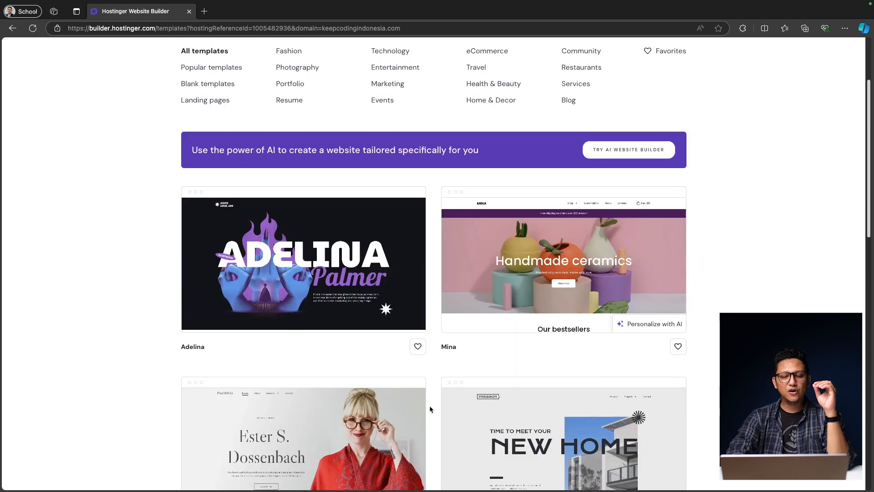
scroll(430, 408, "down", 4)
scroll(429, 409, "down", 4)
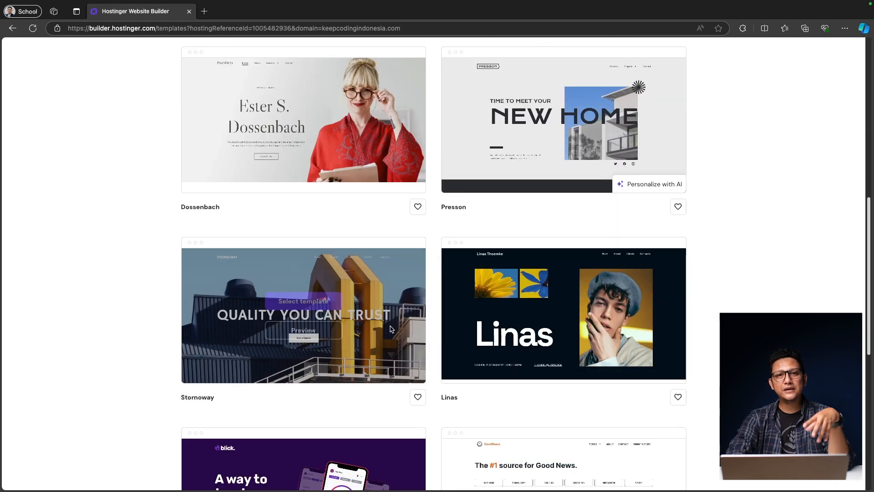
scroll(449, 408, "down", 3)
scroll(433, 441, "down", 1)
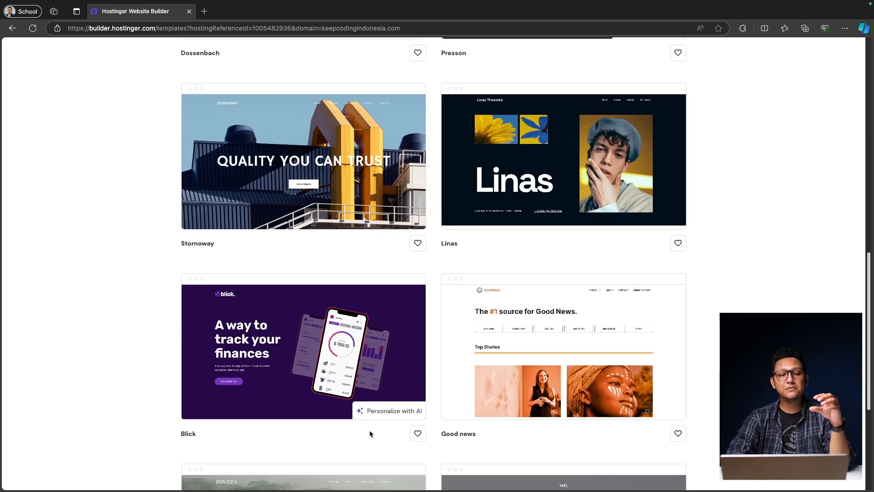
scroll(433, 458, "down", 5)
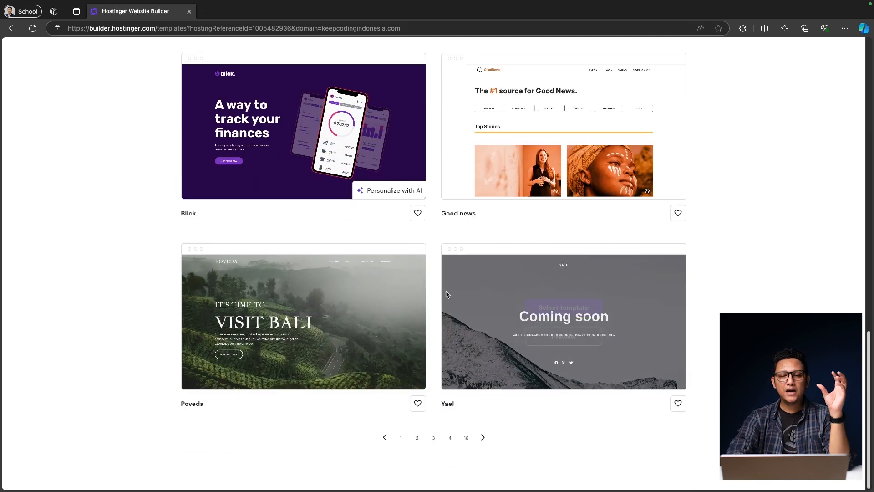
scroll(428, 319, "up", 18)
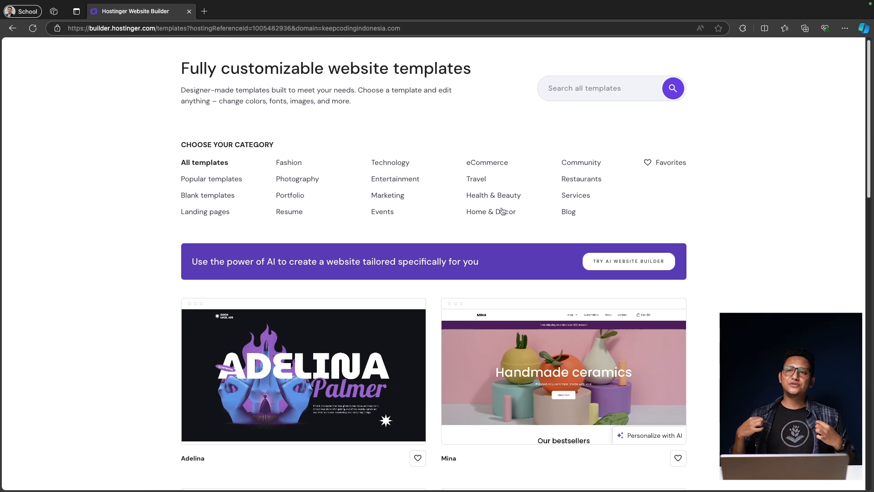
left_click(490, 165)
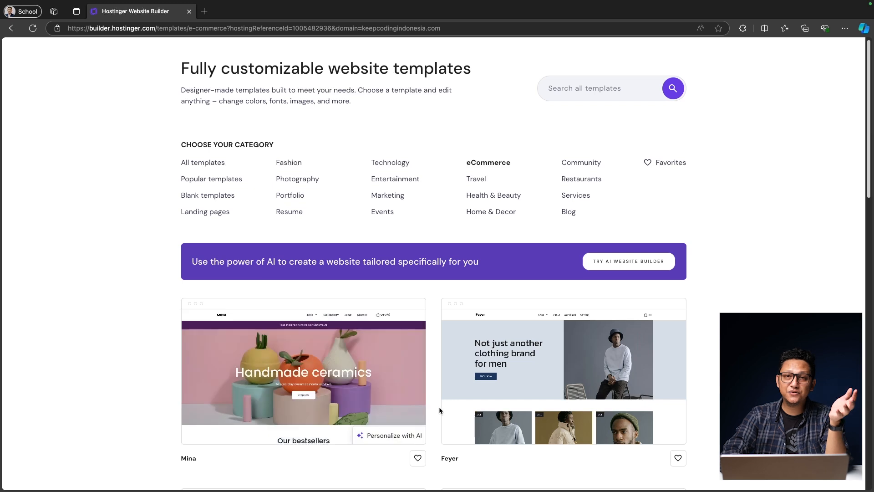
Step: Preview the Feyer template and scroll through its desktop layout
scroll(439, 408, "down", 4)
mouse_move(592, 194)
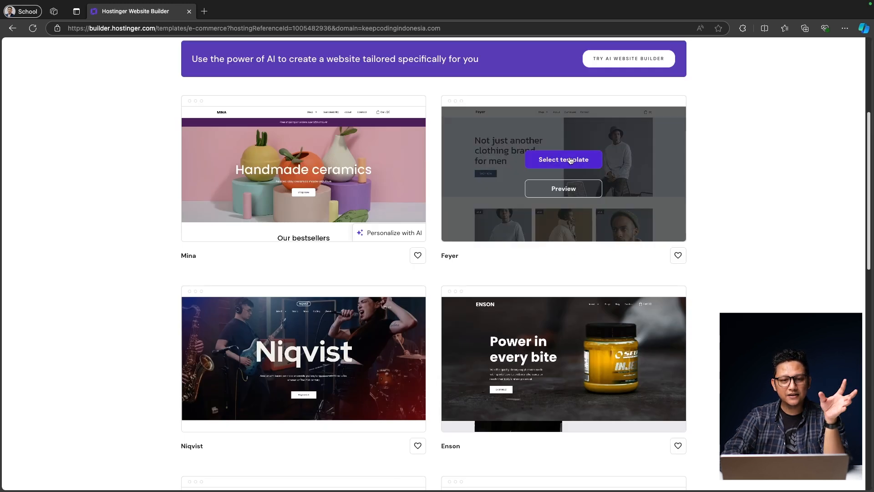
left_click(568, 189)
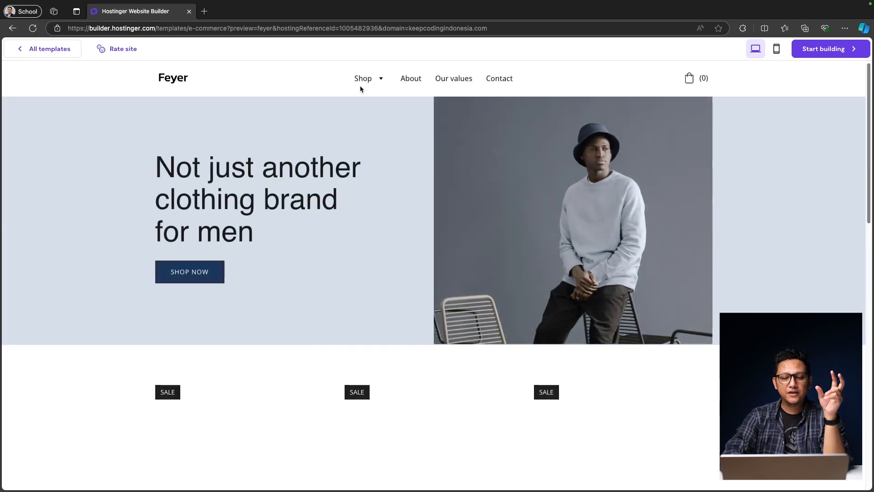
scroll(384, 305, "down", 10)
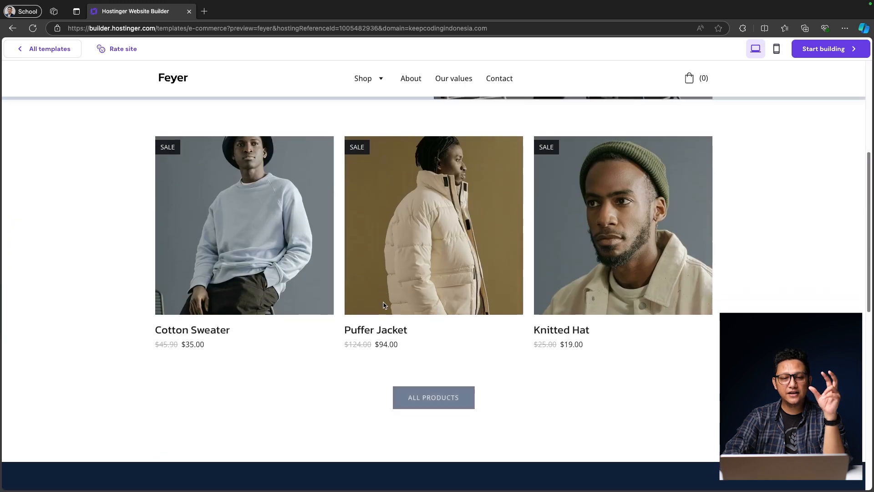
scroll(466, 350, "down", 2)
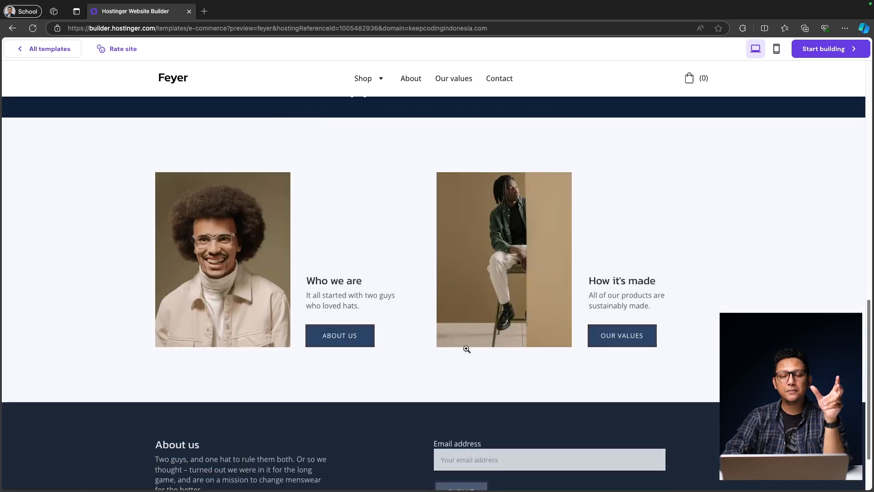
scroll(419, 391, "down", 3)
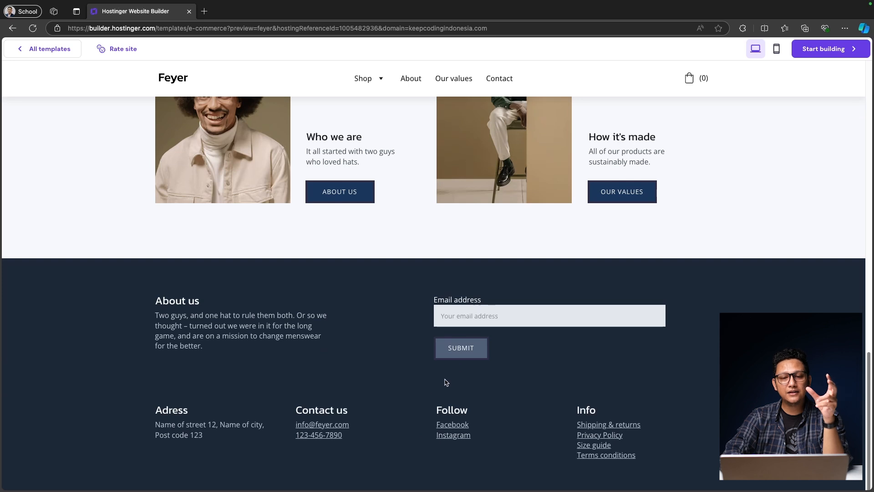
scroll(454, 365, "up", 15)
scroll(456, 366, "up", 3)
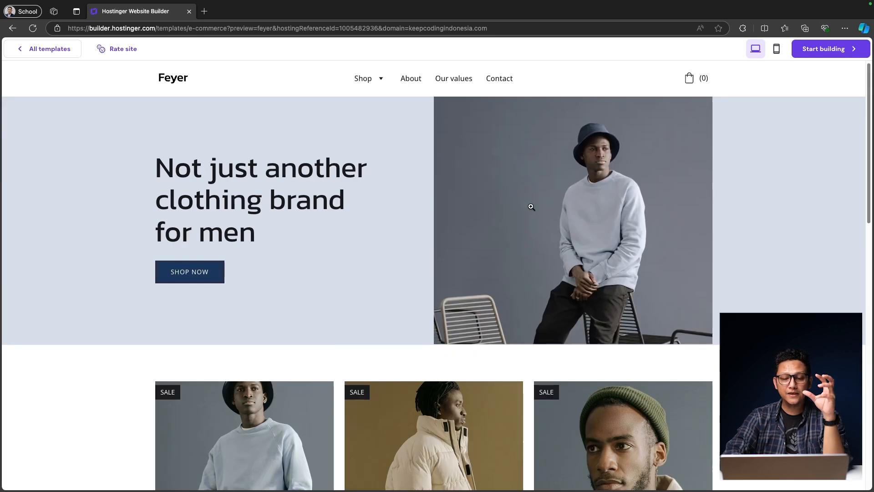
Step: Check Feyer's mobile layout and Shop menu, then start building from it
left_click(776, 49)
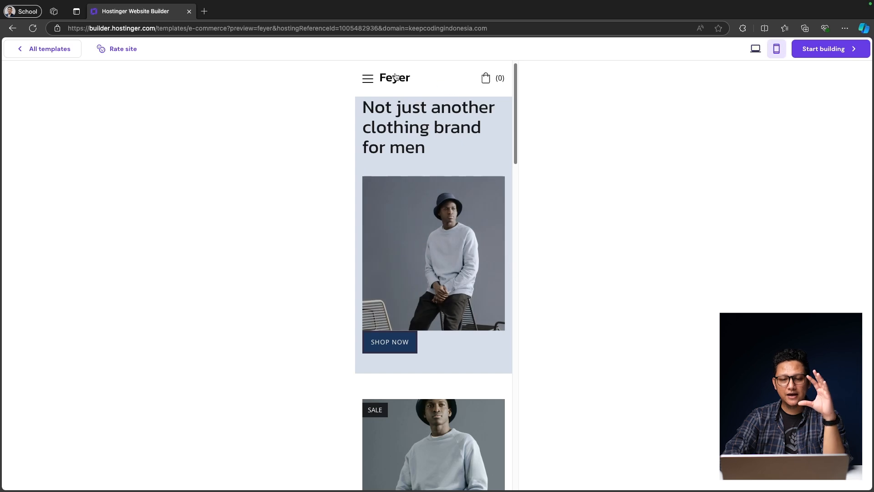
left_click(368, 78)
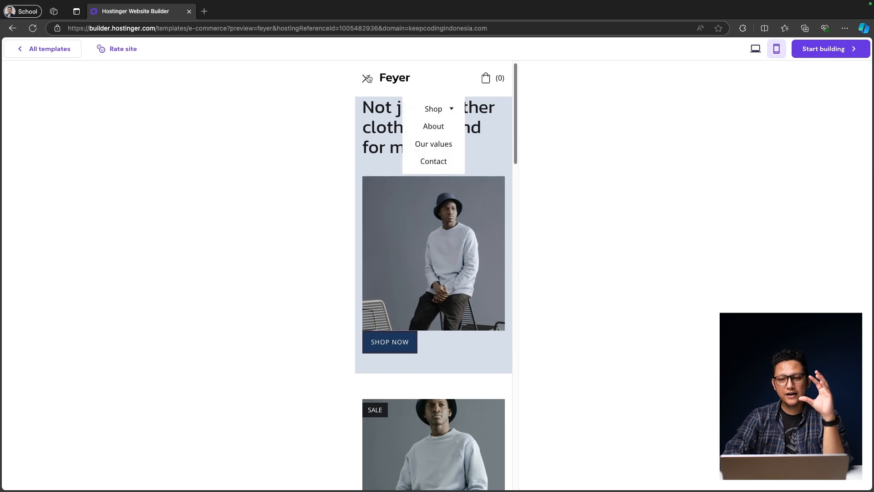
left_click(453, 110)
left_click(453, 110)
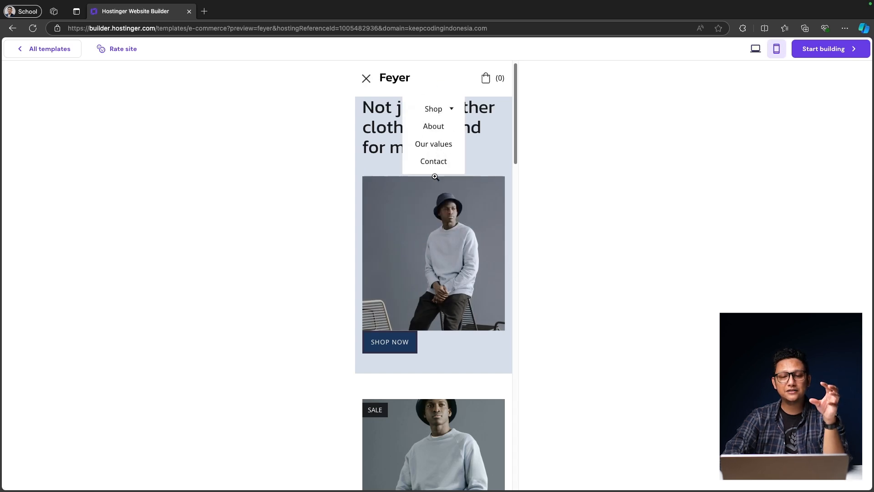
scroll(439, 269, "down", 9)
scroll(439, 269, "down", 10)
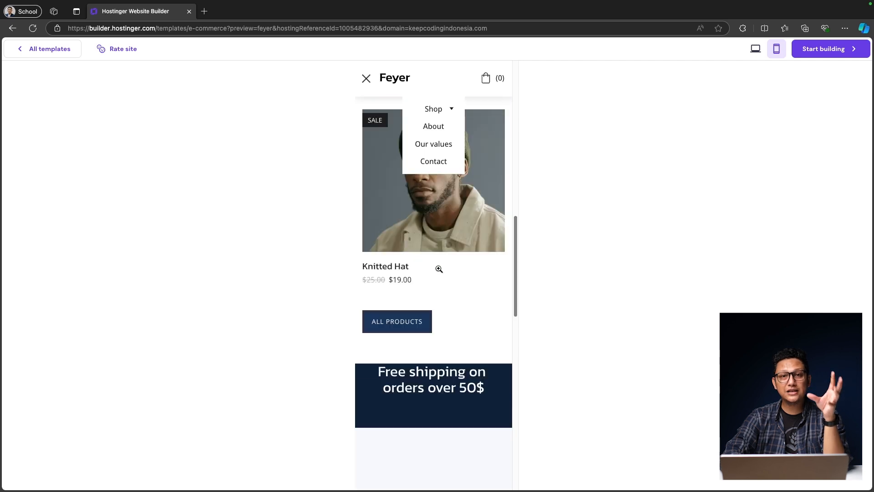
left_click(755, 48)
left_click(836, 51)
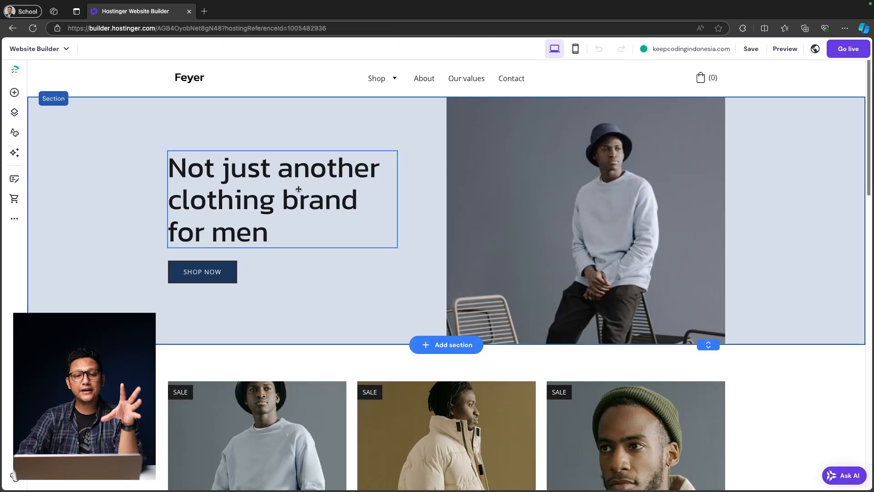
Step: Open the header's logo settings and try picking a new logo image
left_click(197, 79)
left_click(198, 80)
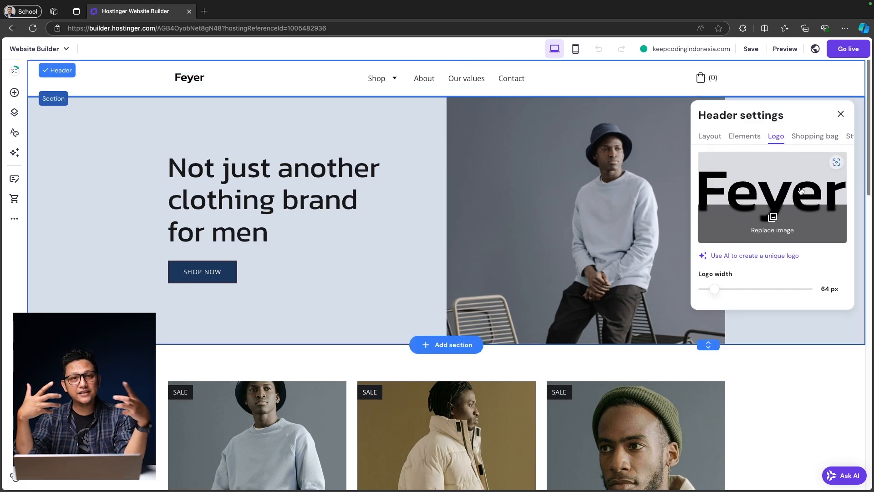
scroll(824, 142, "right", 2)
scroll(823, 139, "left", 2)
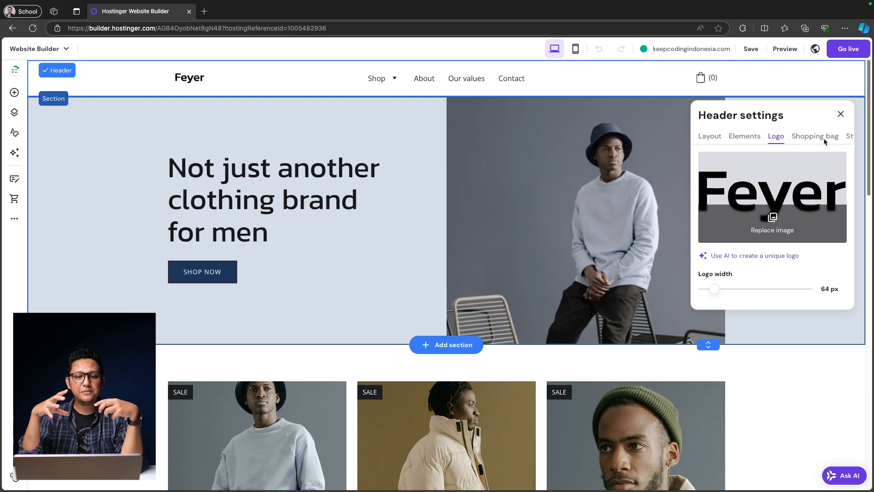
left_click(772, 221)
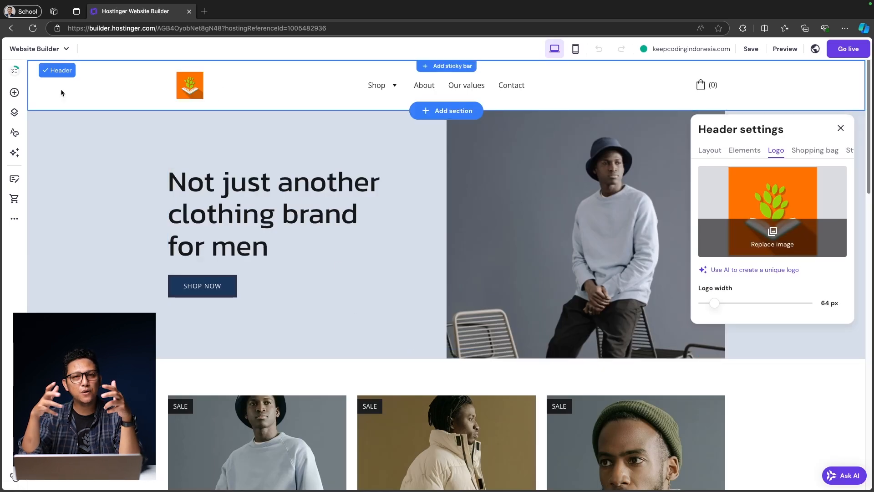
left_click(746, 150)
Step: Try the header layout presets, settling on navigation links beside the cart
left_click(709, 147)
left_click(772, 316)
left_click(771, 350)
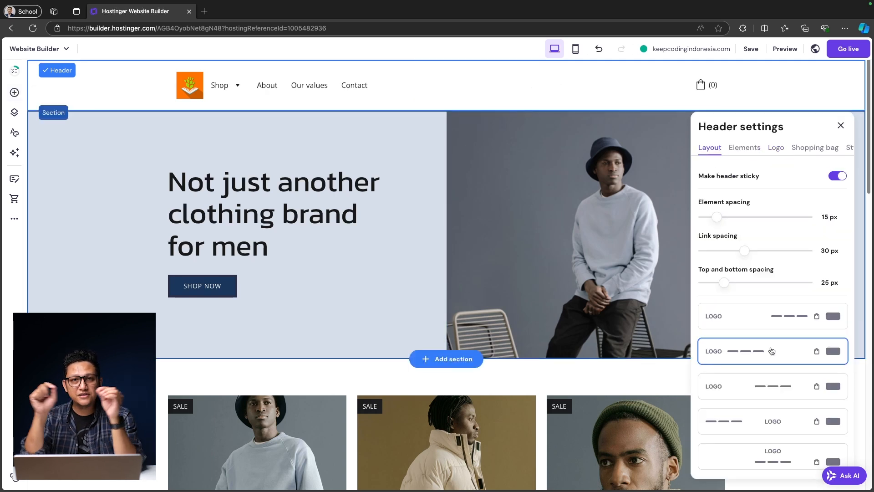
left_click(768, 392)
left_click(770, 418)
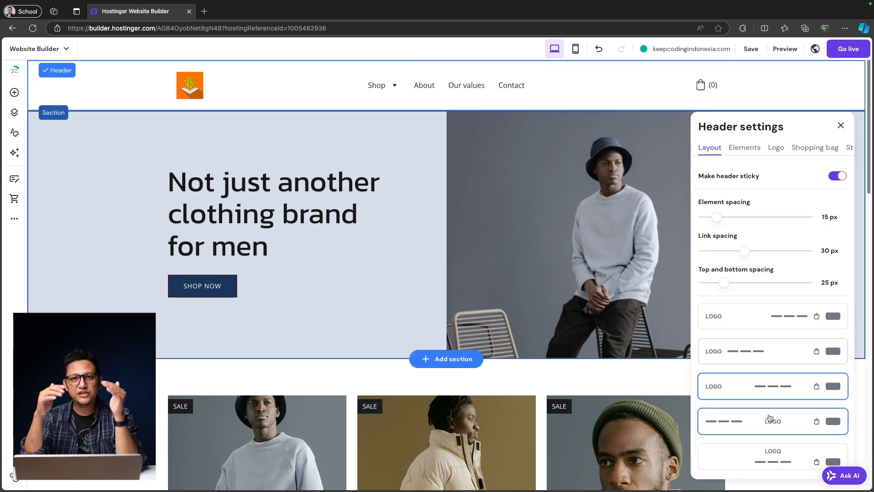
left_click(776, 462)
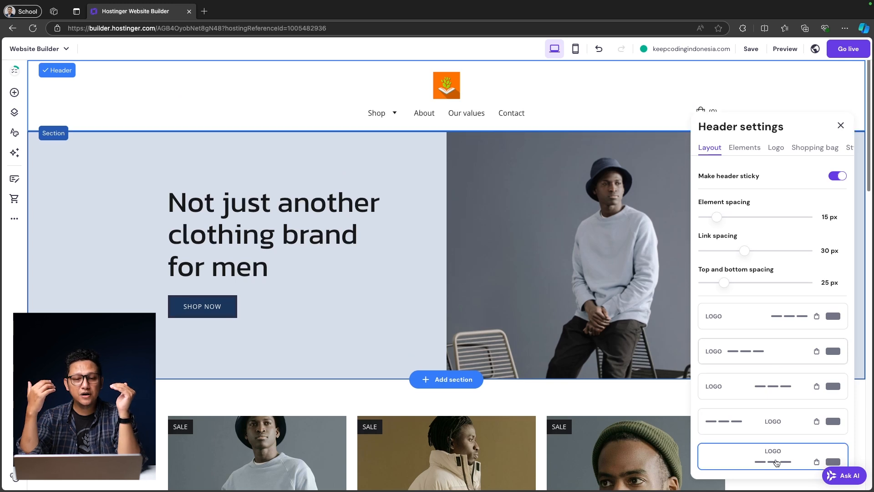
left_click(768, 382)
left_click(766, 361)
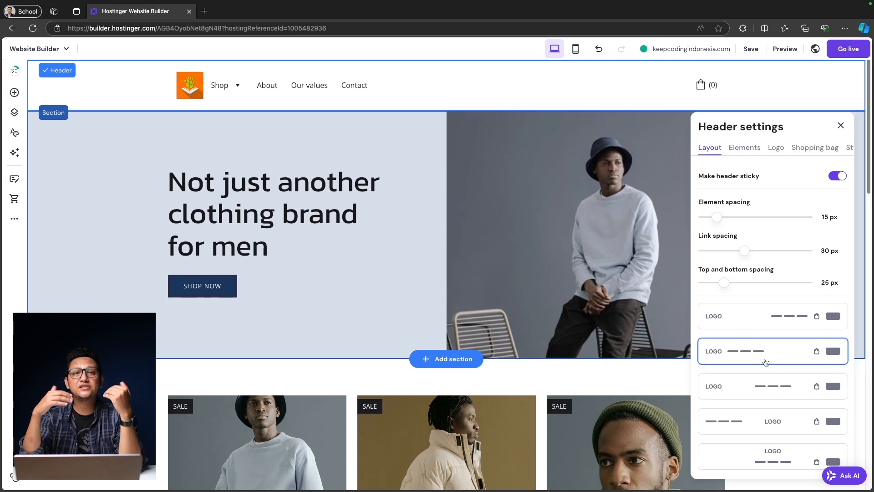
left_click(767, 325)
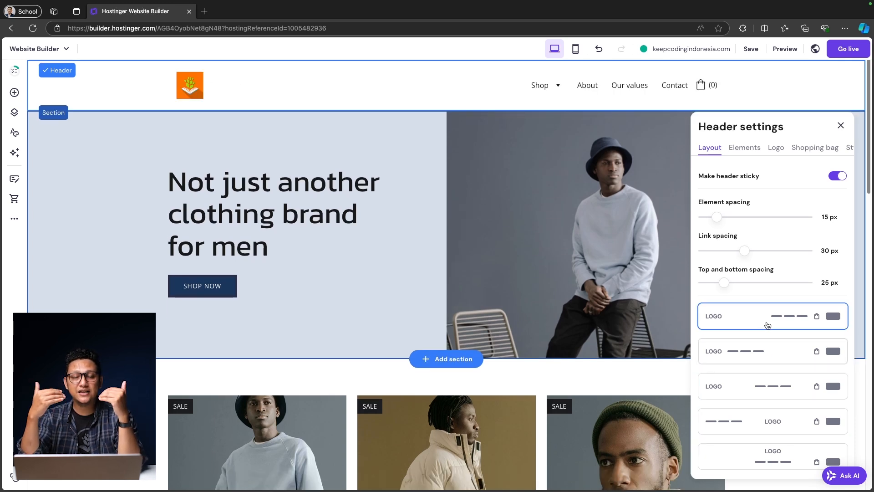
Step: Start rewriting the hero heading, typing 'From Coders for'
left_click(842, 149)
double_click(286, 249)
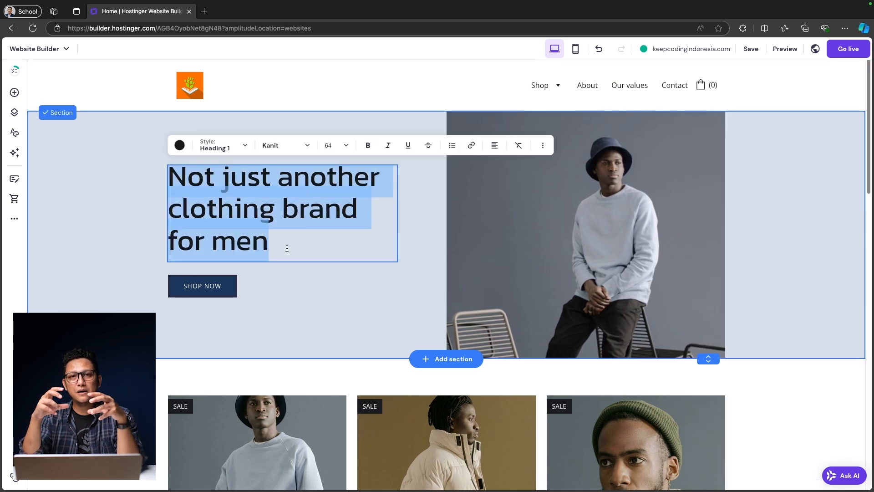
type("From ")
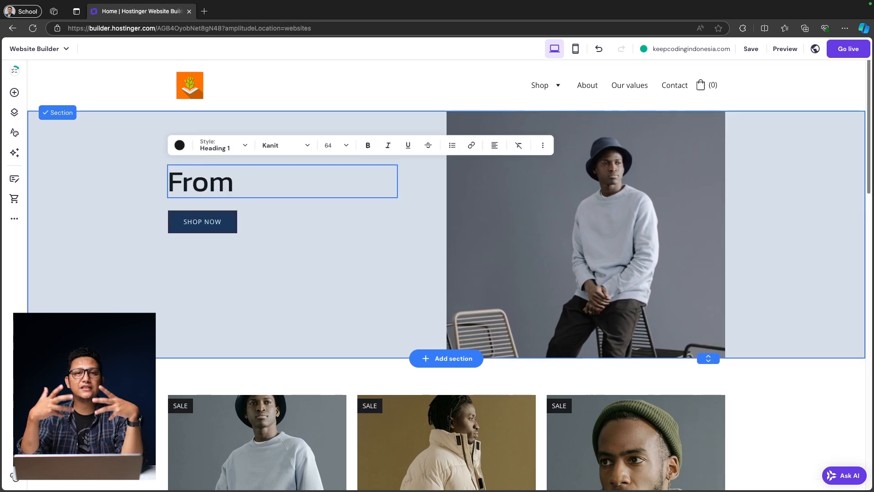
type("Coders ")
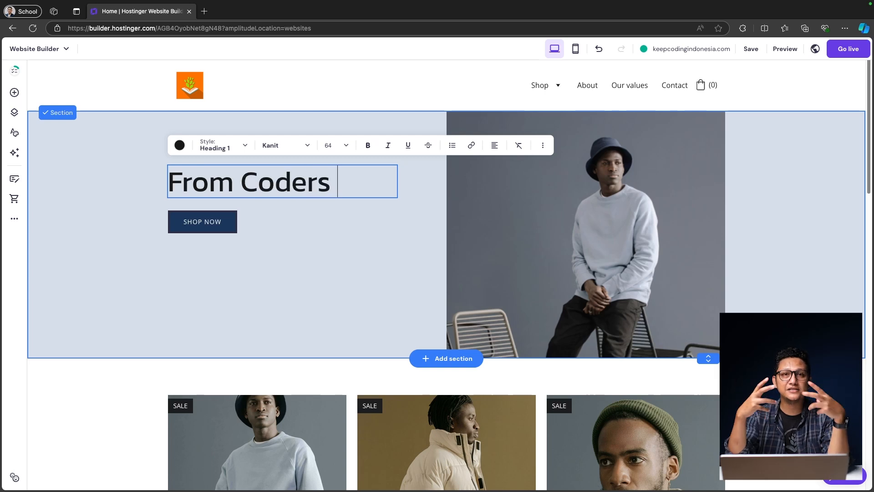
type("for")
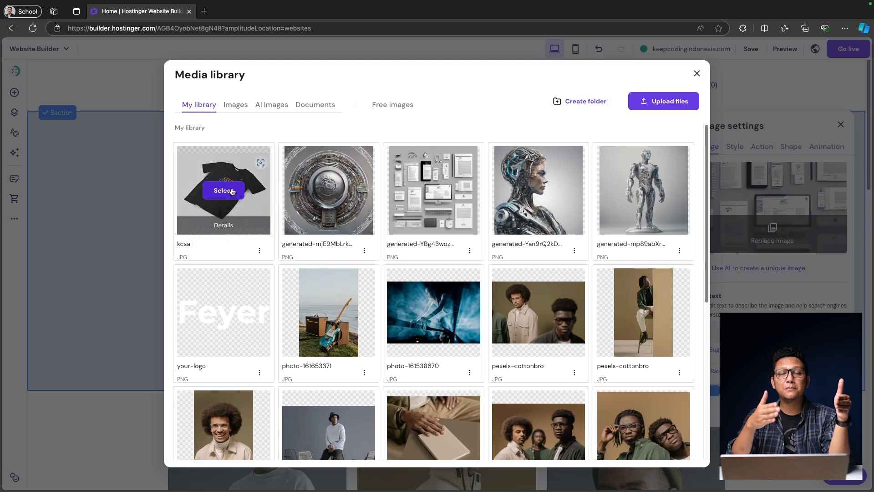
Step: Replace the hero photo with the black Keep Coding T-shirt image
left_click(232, 191)
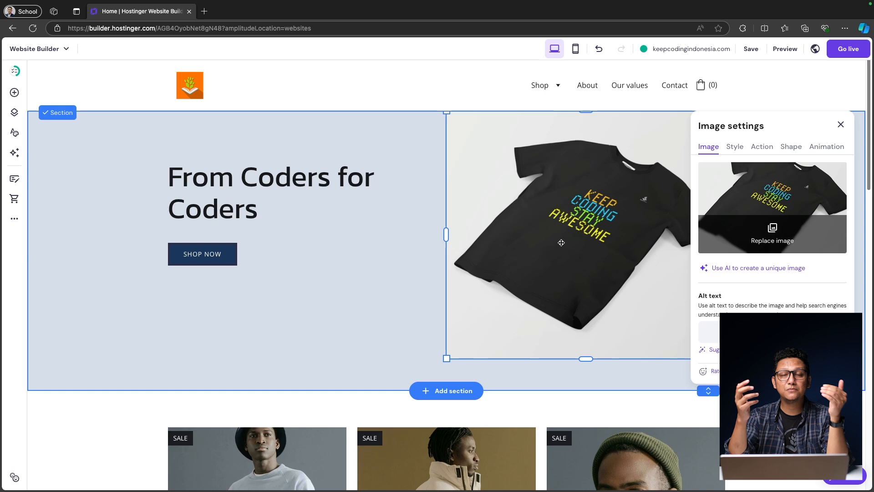
left_click(392, 297)
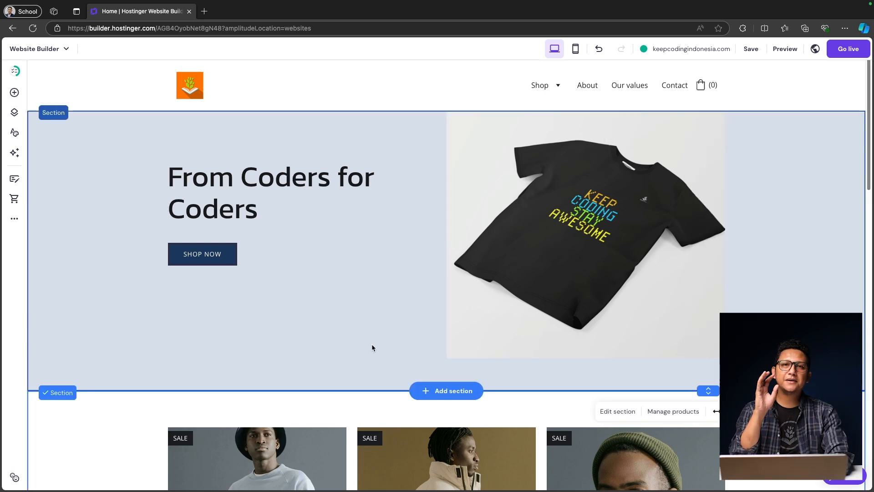
Step: Open the Cotton Sweater product page and choose to edit the product
scroll(339, 347, "down", 6)
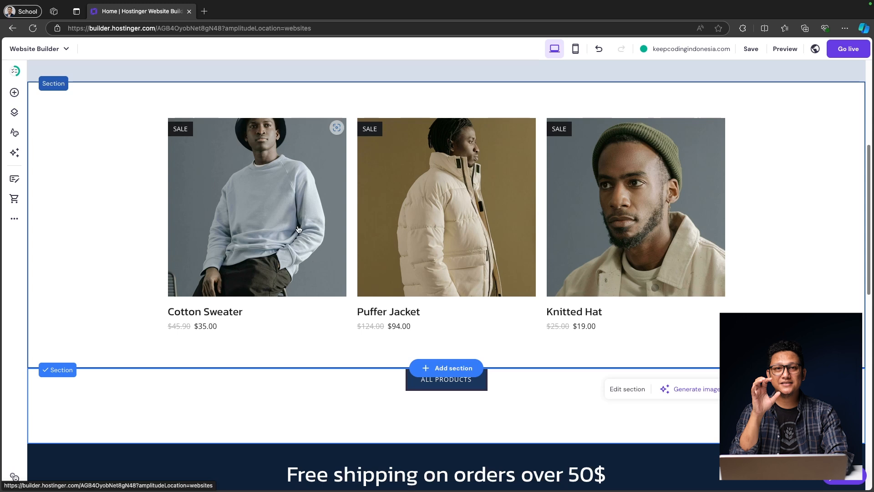
left_click(299, 229)
scroll(299, 229, "up", 6)
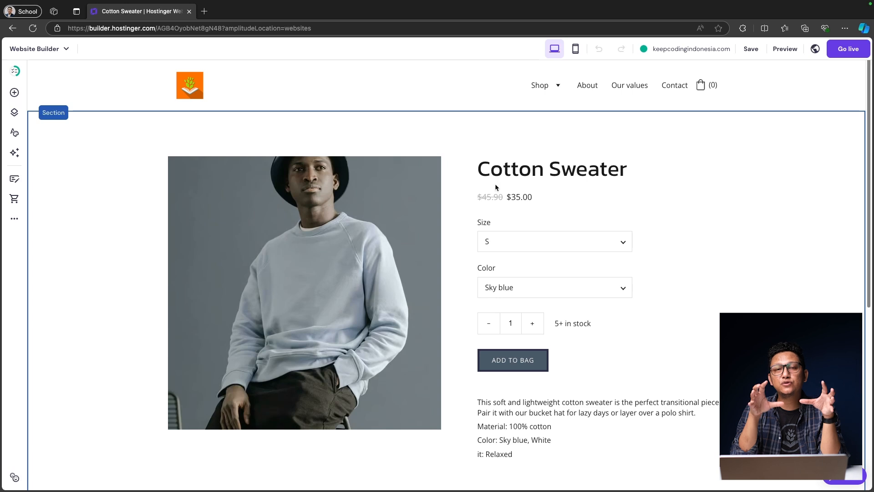
left_click(404, 224)
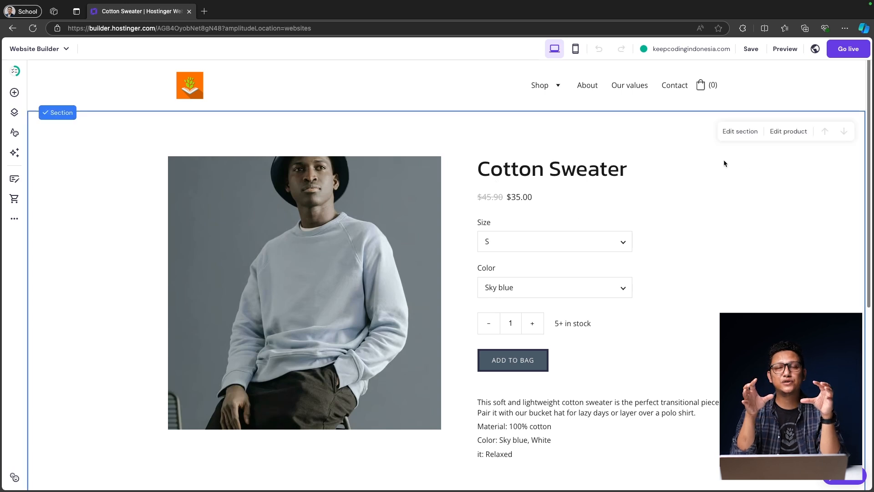
left_click(788, 136)
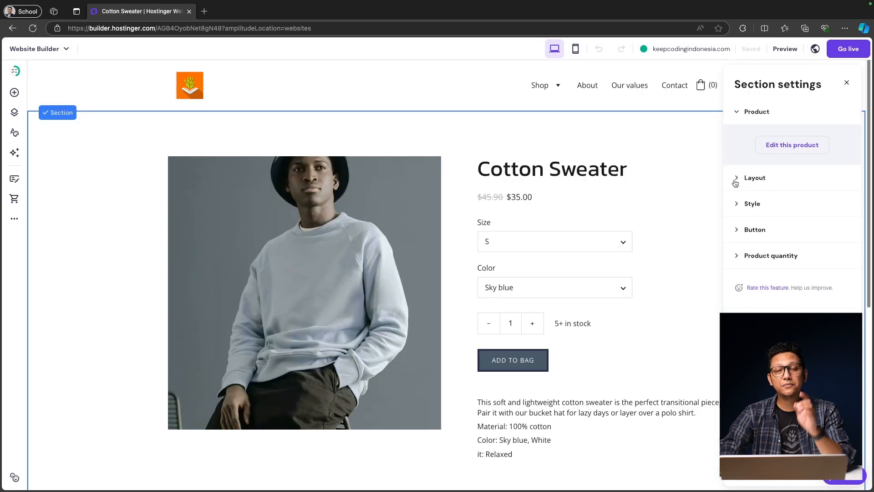
Step: Open the product in Store manager and name the store 'Keep Coding Apparel'
left_click(736, 179)
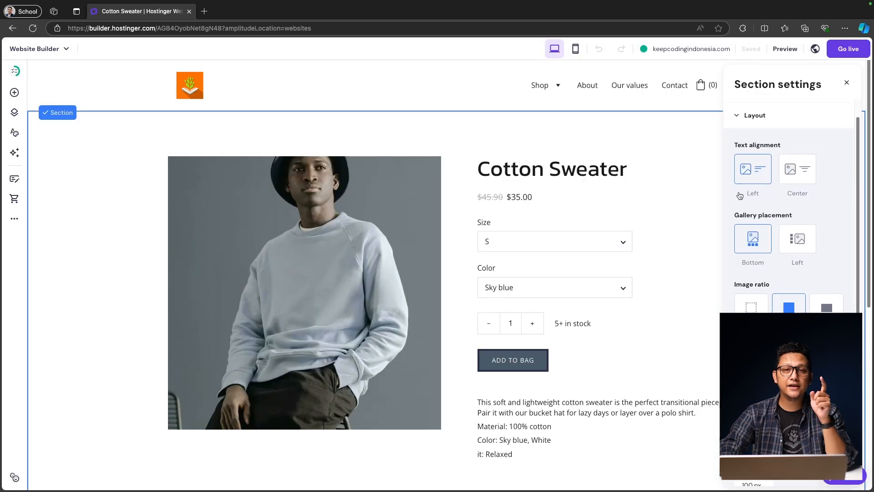
scroll(804, 248, "up", 1)
left_click(736, 139)
left_click(738, 113)
left_click(802, 145)
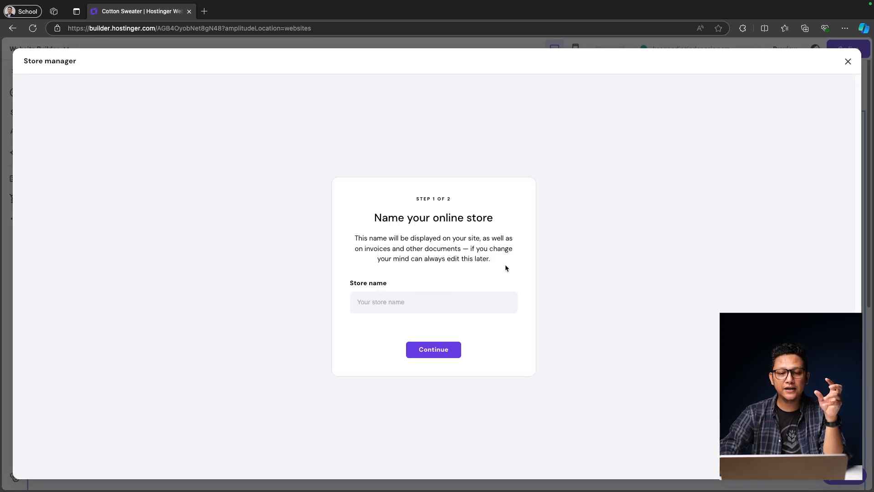
type("Keep")
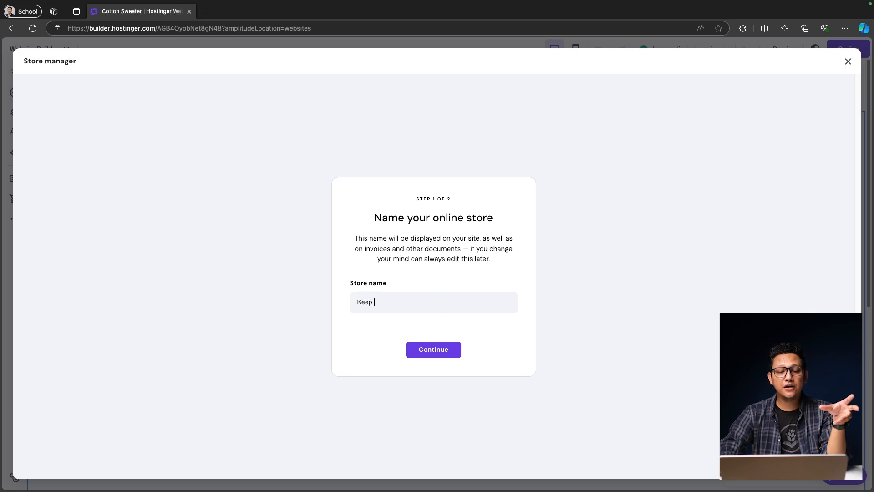
type(" Coding Apparel")
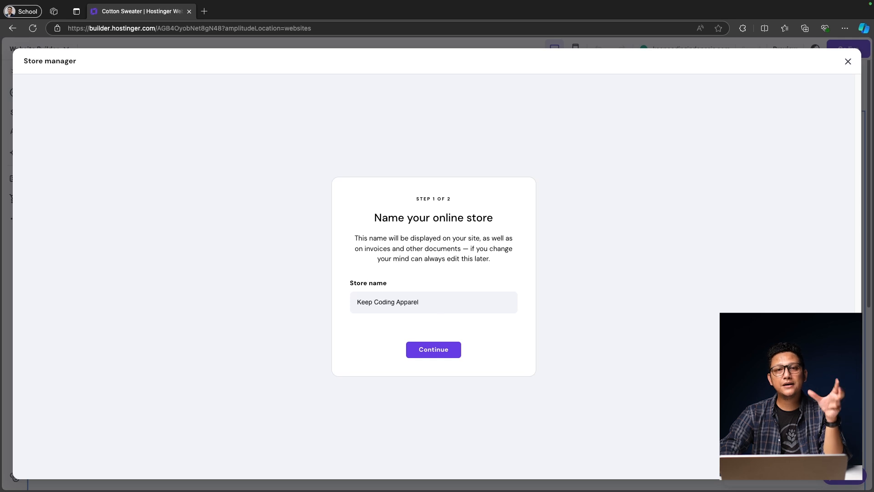
left_click(439, 353)
Step: Set the store country to Indonesia and the currency to IDR (Rp)
left_click(428, 256)
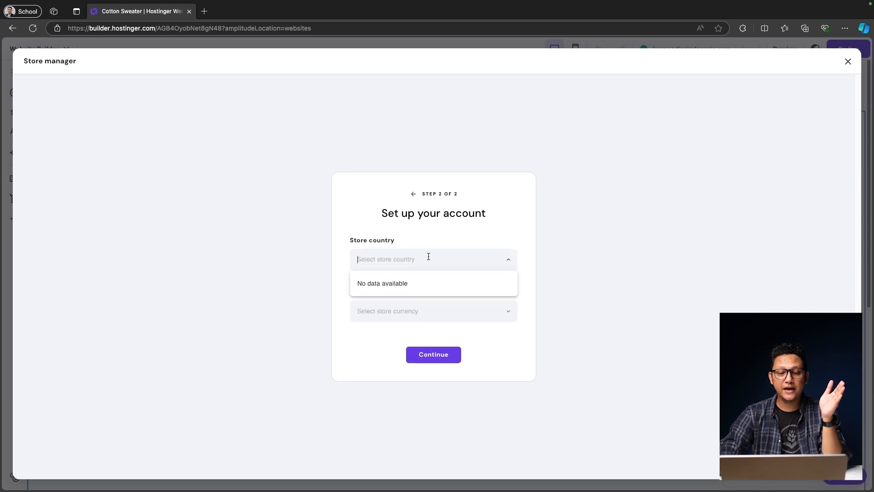
type("Indone")
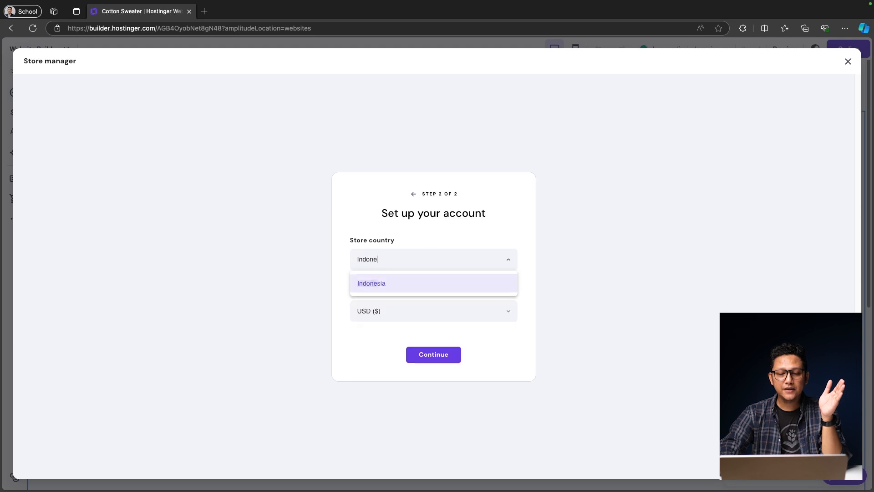
left_click(420, 282)
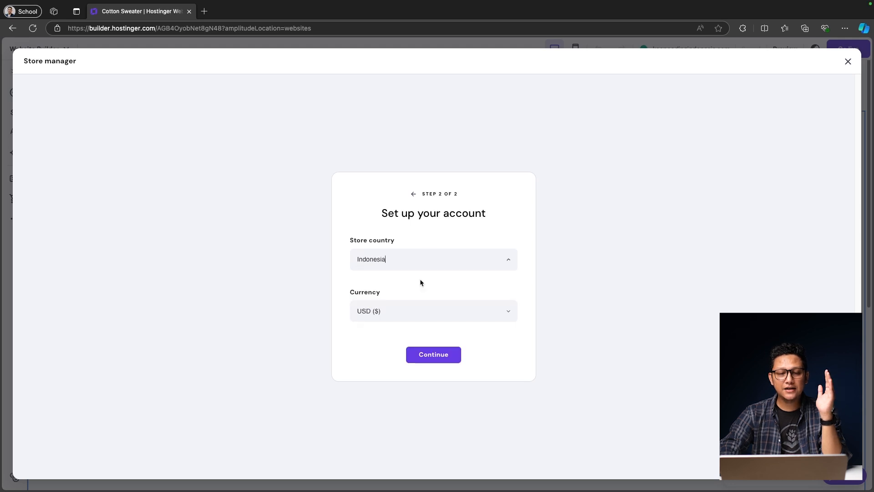
left_click(440, 307)
scroll(430, 375, "up", 3)
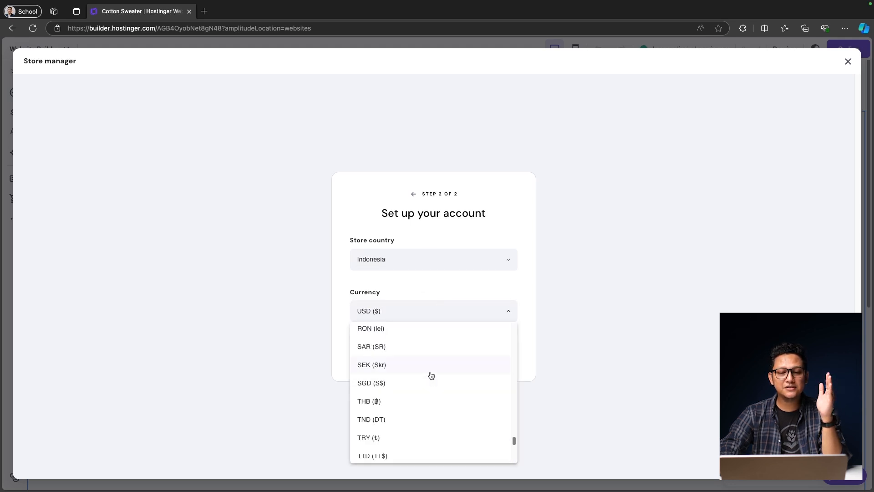
key("BackSpace")
key("BackSpace")
key("BackSpace")
key("BackSpace")
key("BackSpace")
key("BackSpace")
key("BackSpace")
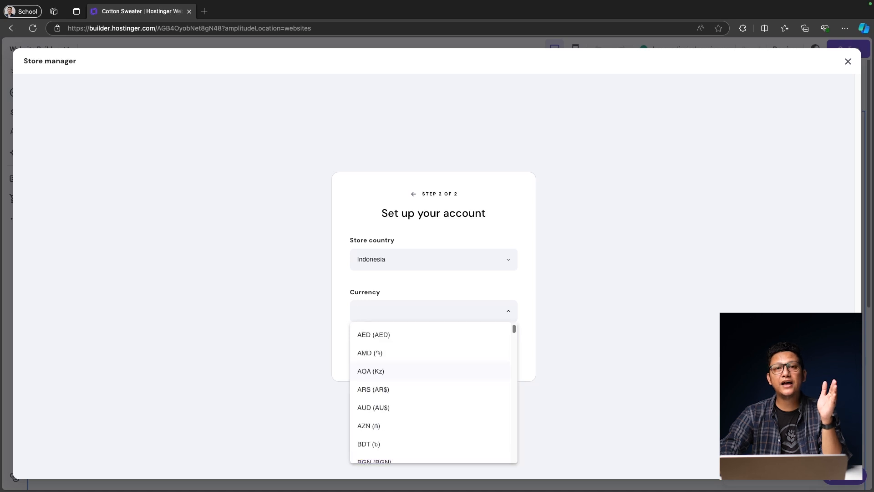
type("IDR")
left_click(393, 336)
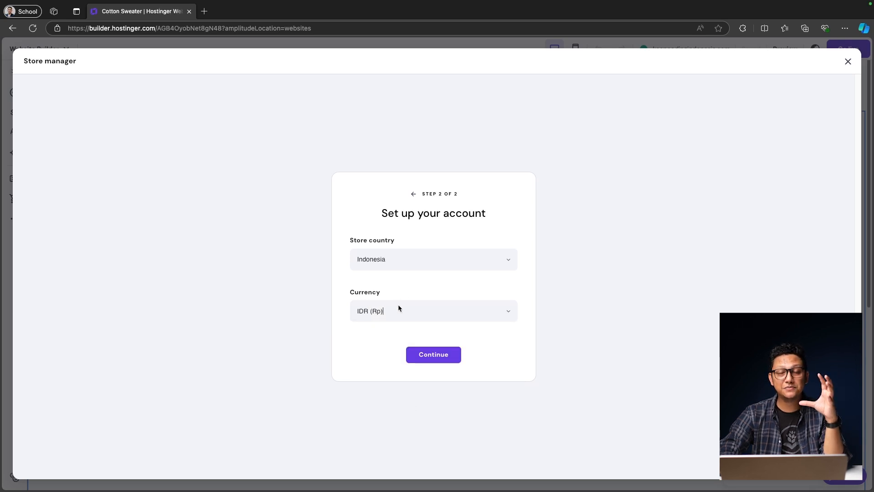
left_click(432, 359)
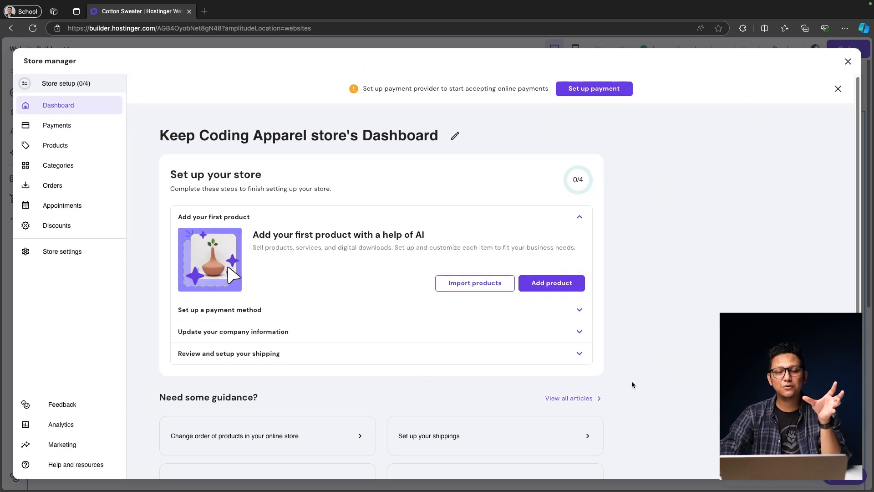
Step: Choose to add a new Physical product from the store dashboard
scroll(383, 287, "down", 1)
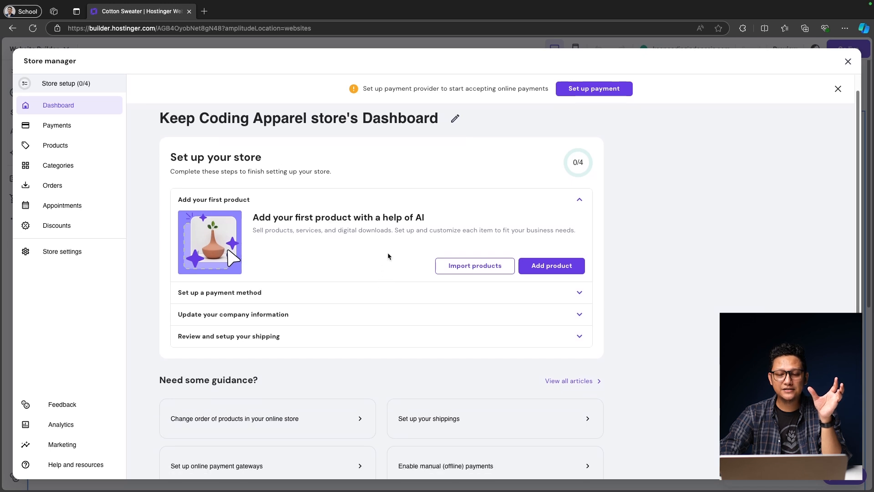
scroll(360, 259, "down", 1)
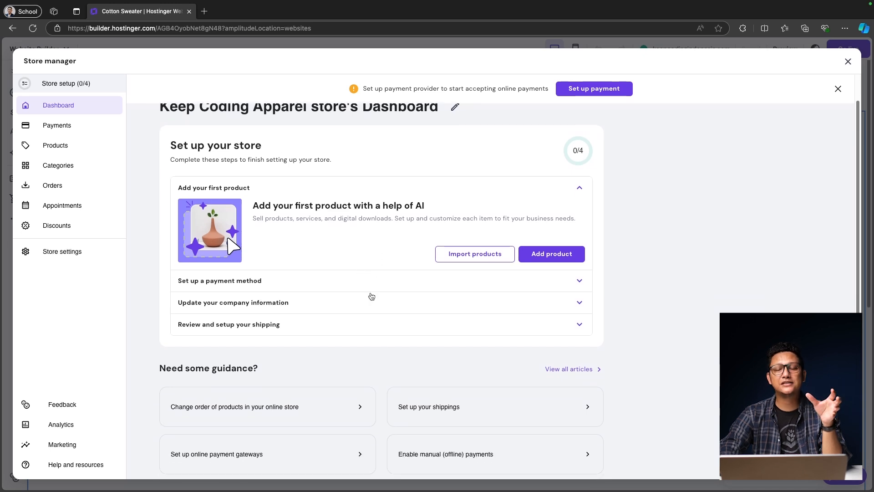
left_click(564, 259)
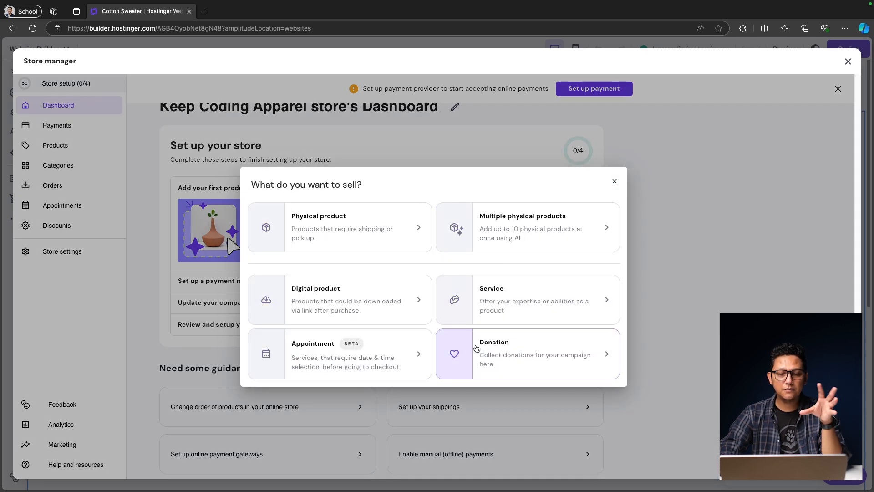
left_click(334, 227)
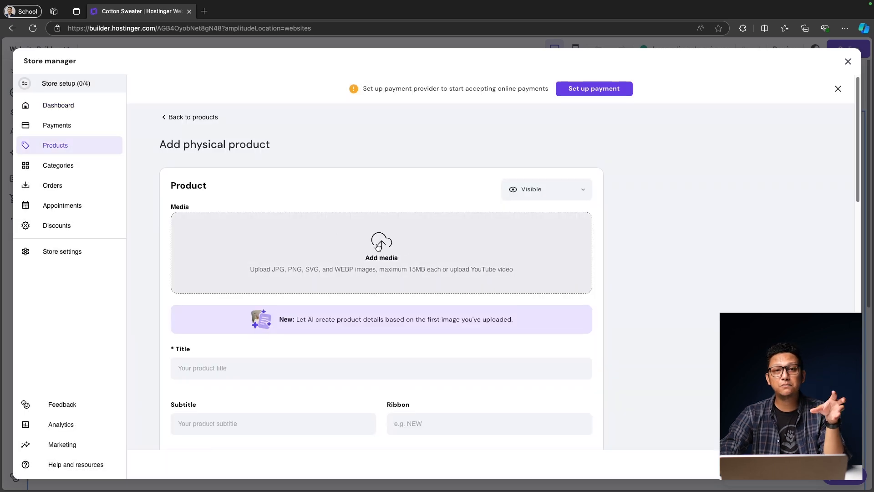
Step: Drag the black T-shirt photo files into the product's Add media box
left_click_drag(600, 204, 394, 242)
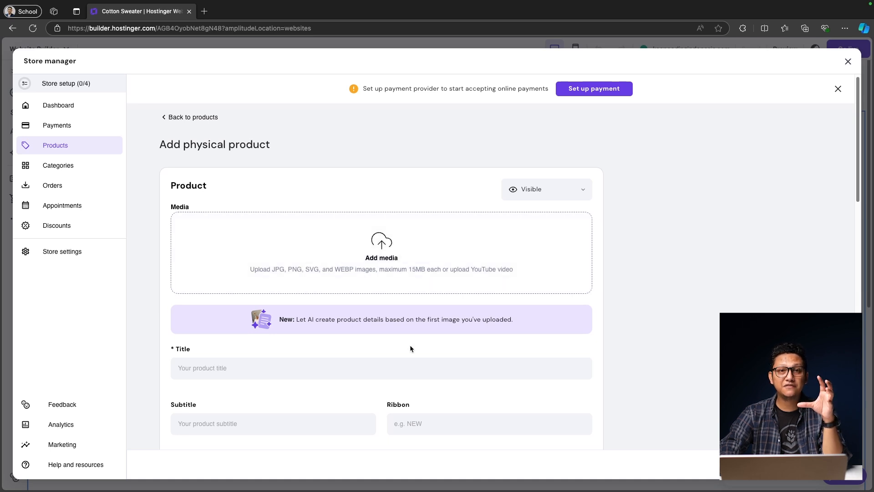
scroll(410, 349, "down", 3)
scroll(410, 348, "down", 5)
scroll(410, 346, "up", 6)
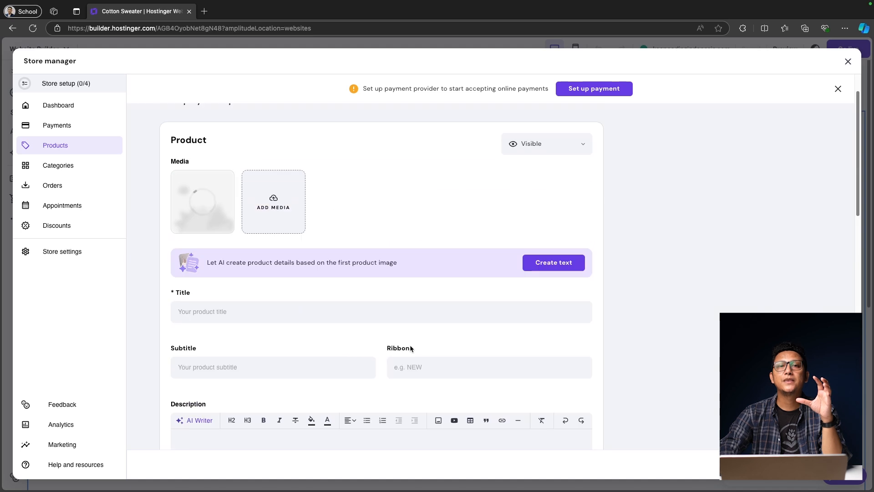
scroll(409, 332, "up", 1)
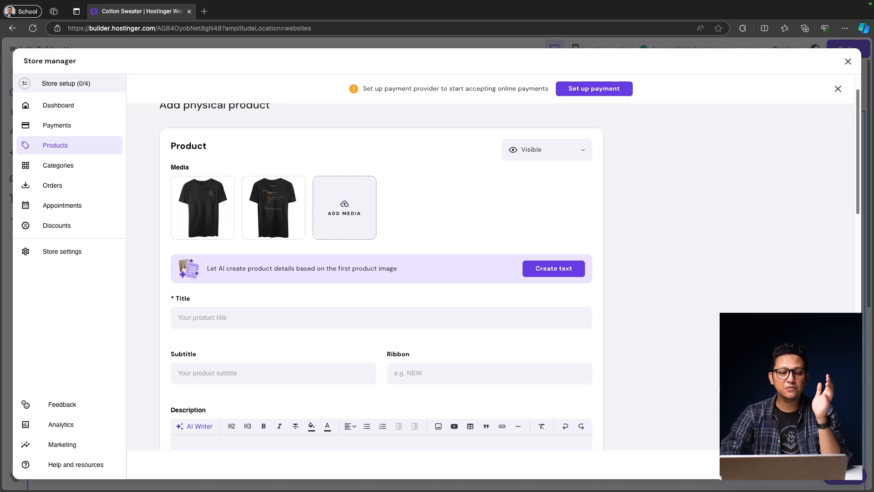
left_click_drag(439, 161, 350, 211)
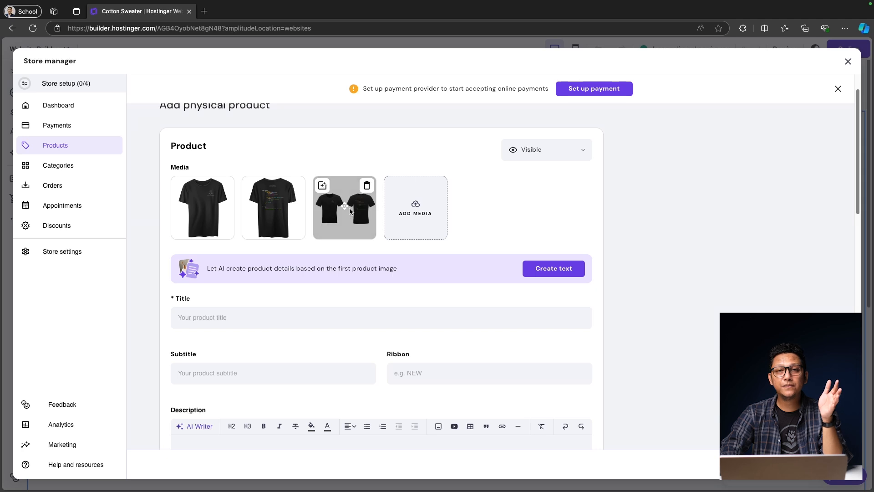
Step: Enter the title 'Original Kelas Terbuka T-Shirts' and let AI generate the product details
left_click(237, 321)
type("Original")
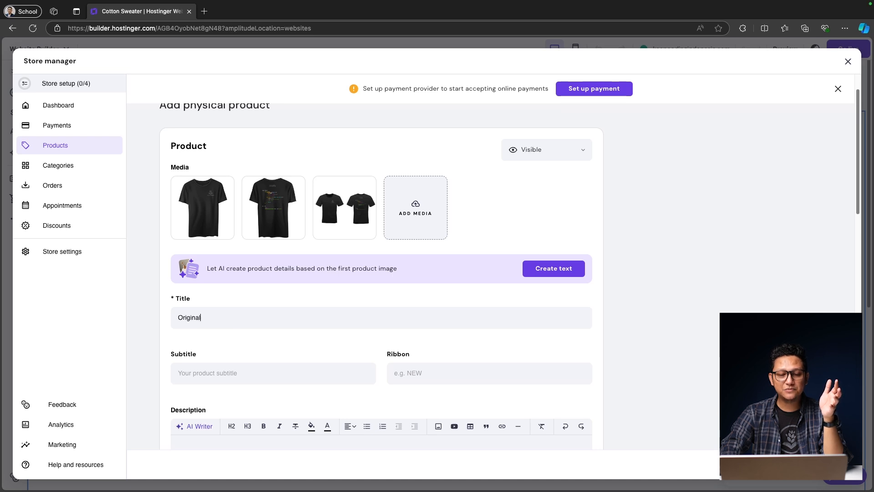
type(" Kelas")
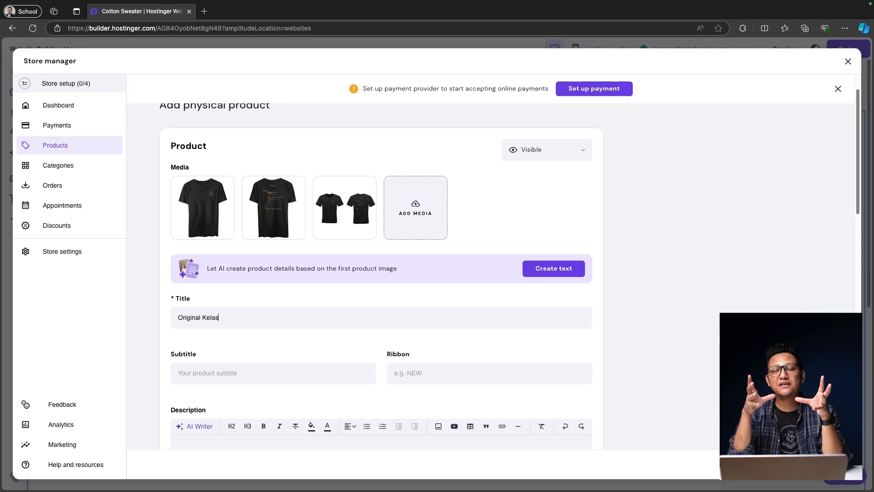
type(" Terbuka T")
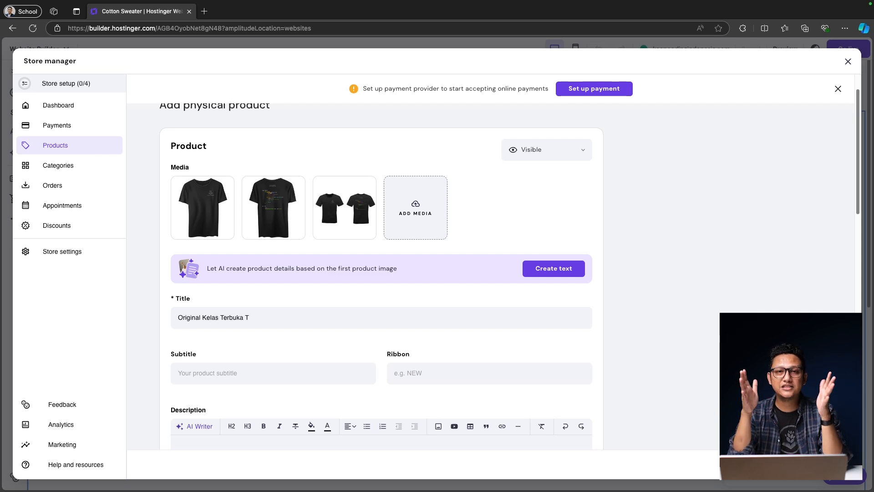
type("-Shirts")
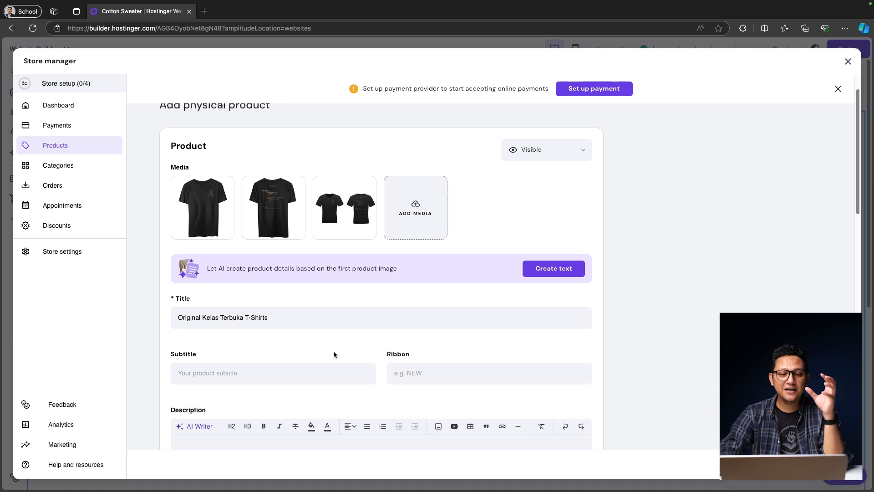
left_click(542, 272)
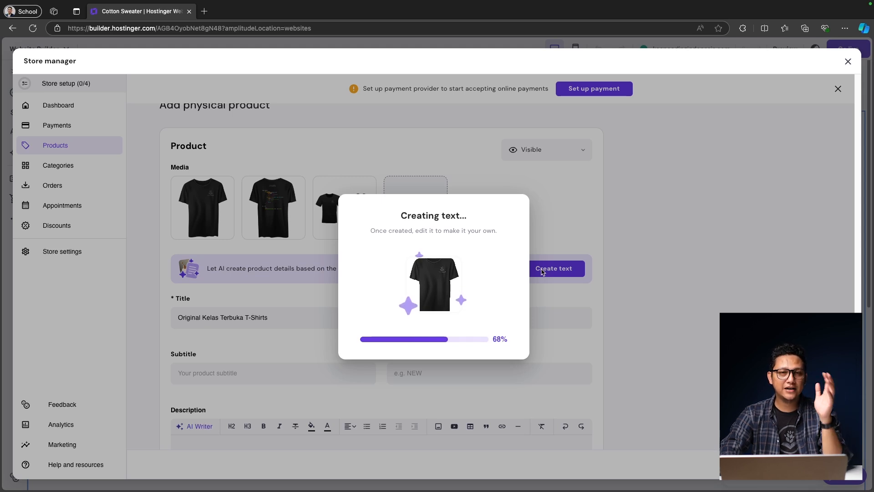
scroll(542, 273, "down", 4)
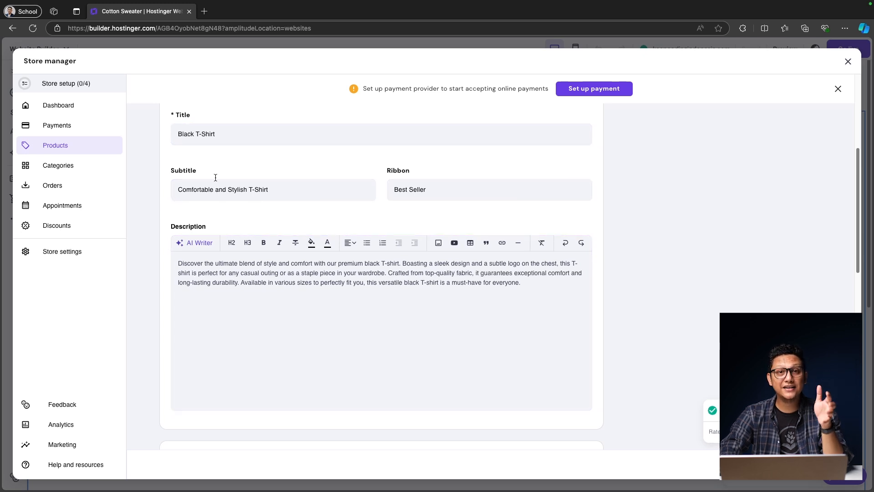
left_click(179, 137)
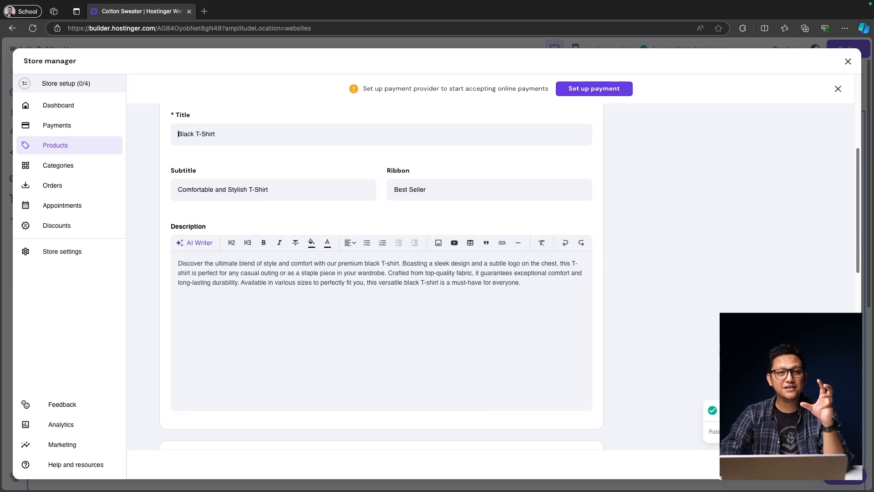
Step: Add an additional info section titled 'Size Charts'
scroll(280, 191, "up", 2)
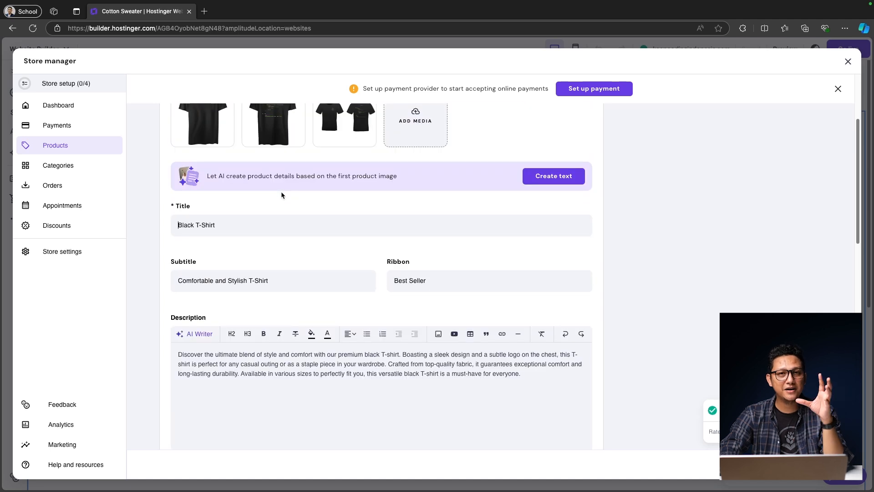
scroll(581, 411, "down", 6)
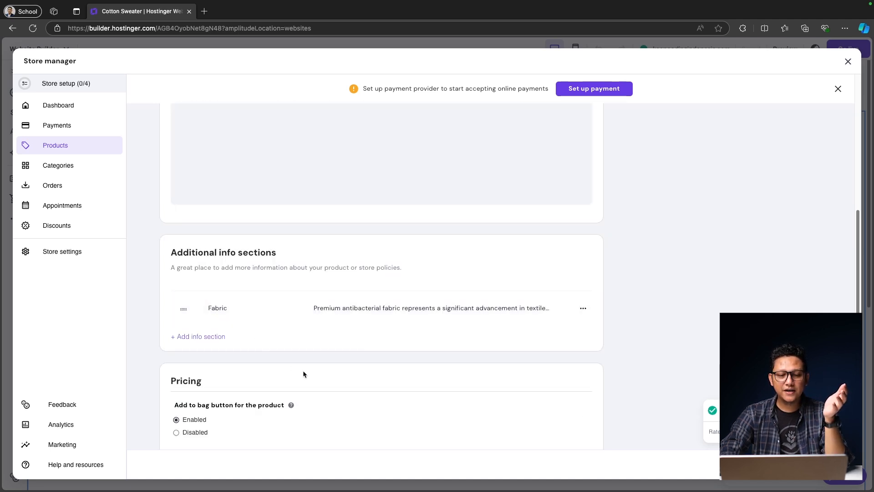
left_click(210, 337)
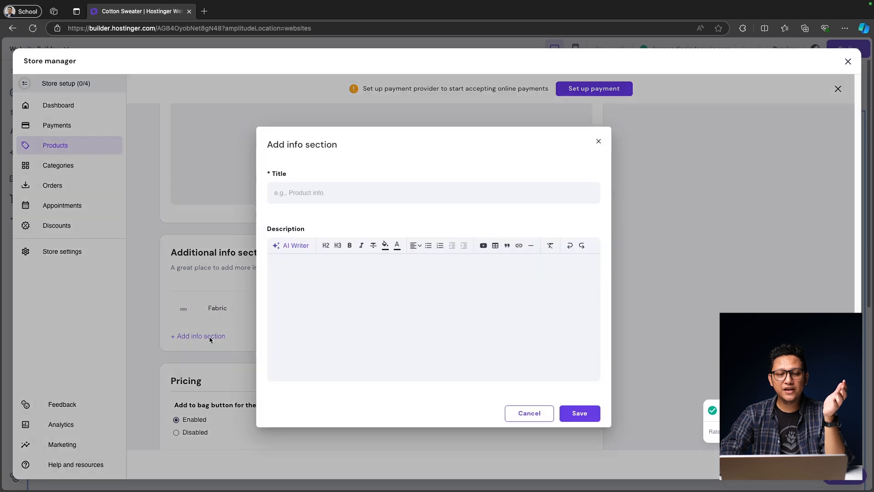
left_click(349, 196)
type("Size Chart")
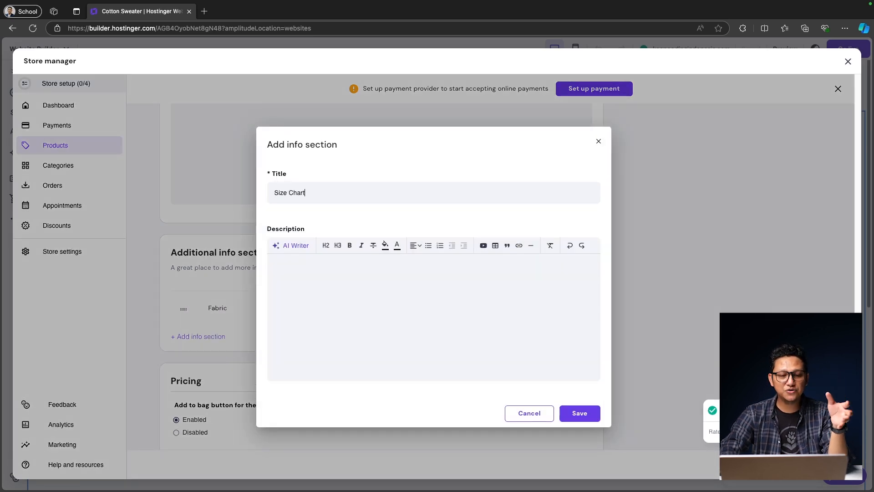
type("s")
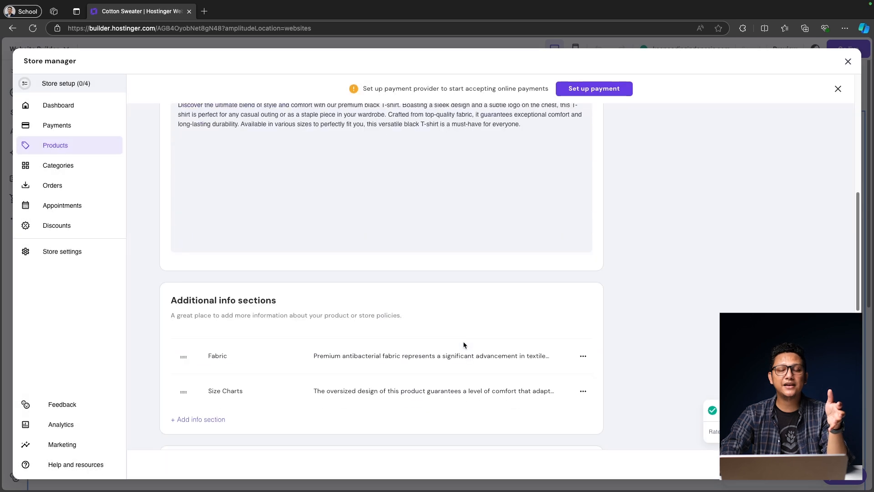
scroll(463, 341, "down", 5)
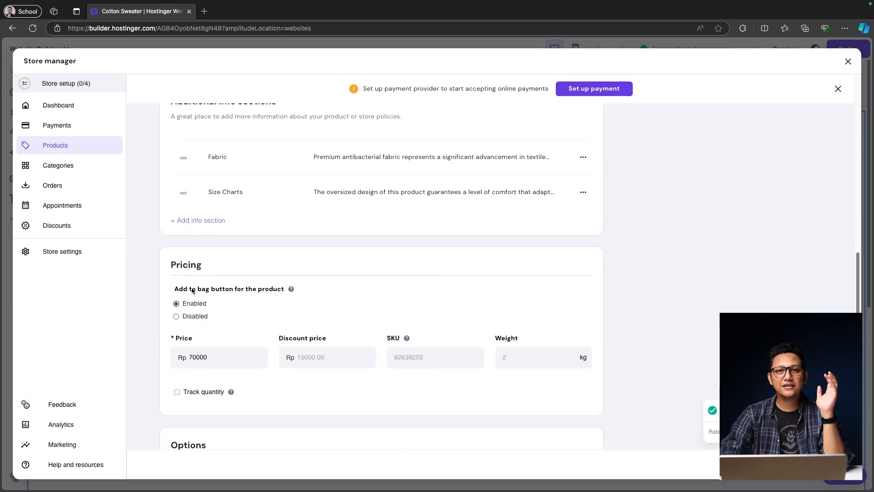
Step: Set price 200000, discount price 150000, SKU 'SKU-0001' and weight 0.5 kg
scroll(260, 326, "down", 1)
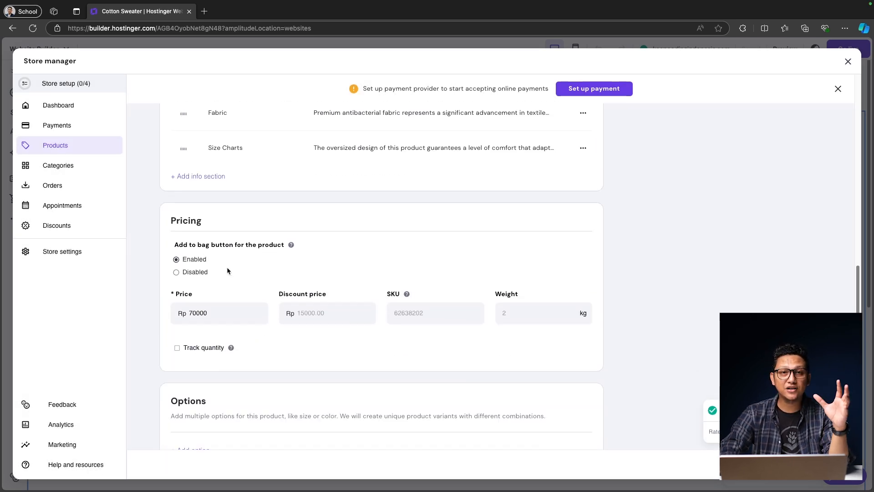
double_click(212, 310)
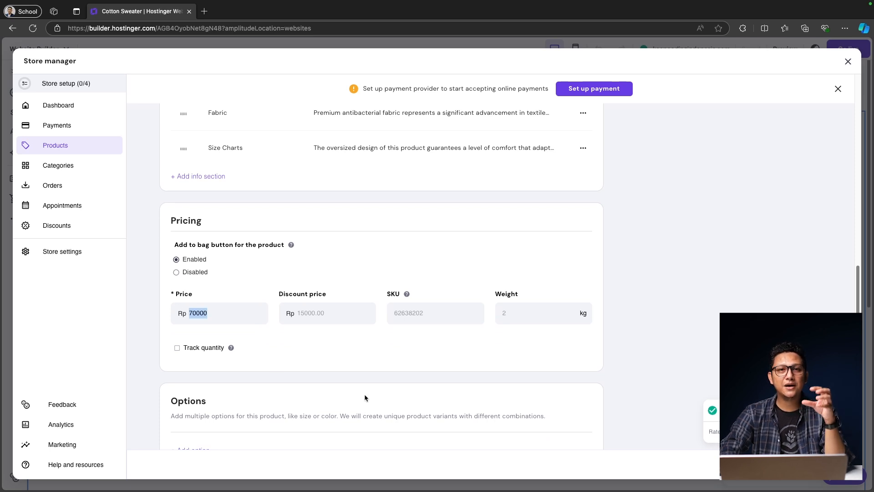
type("2000")
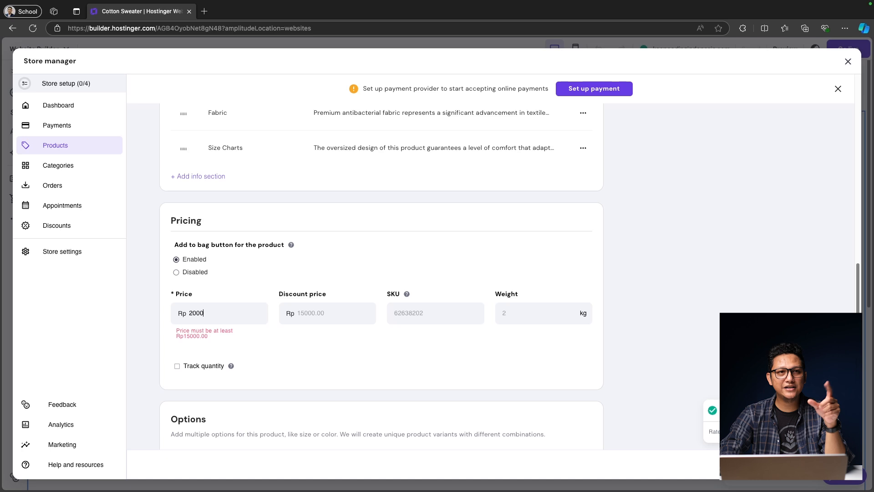
type("00")
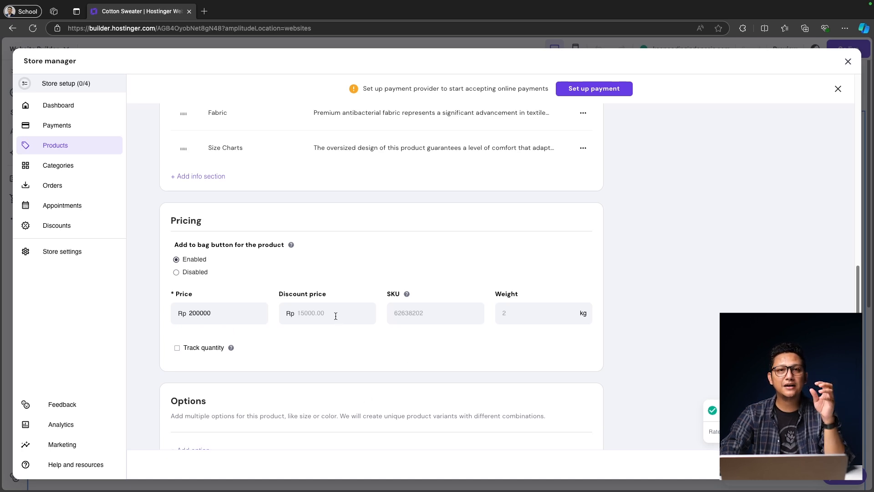
type("150000")
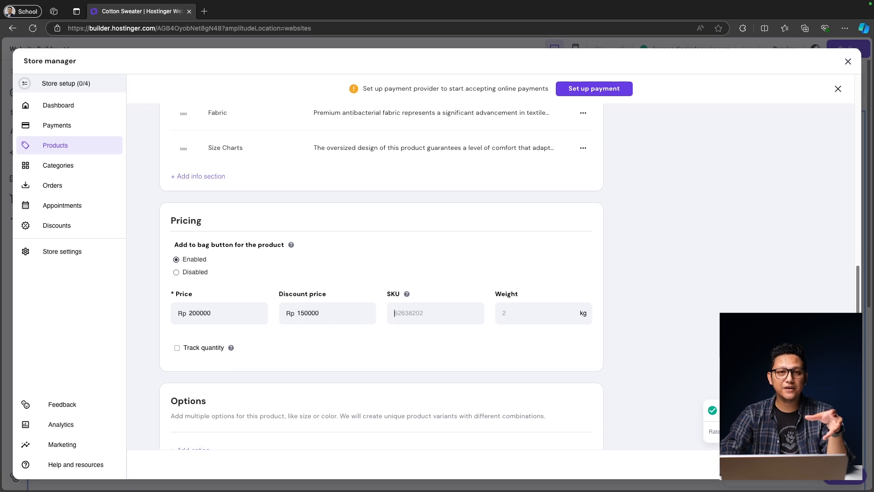
mouse_move(408, 294)
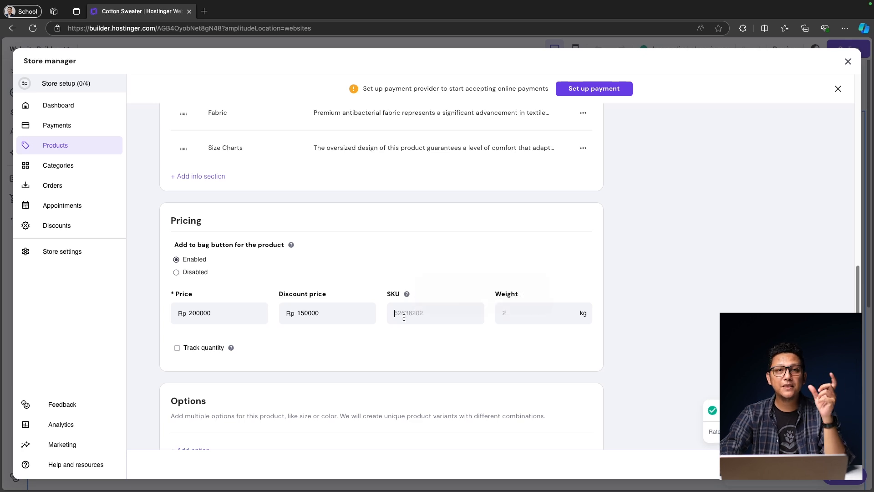
type("SKU-0001")
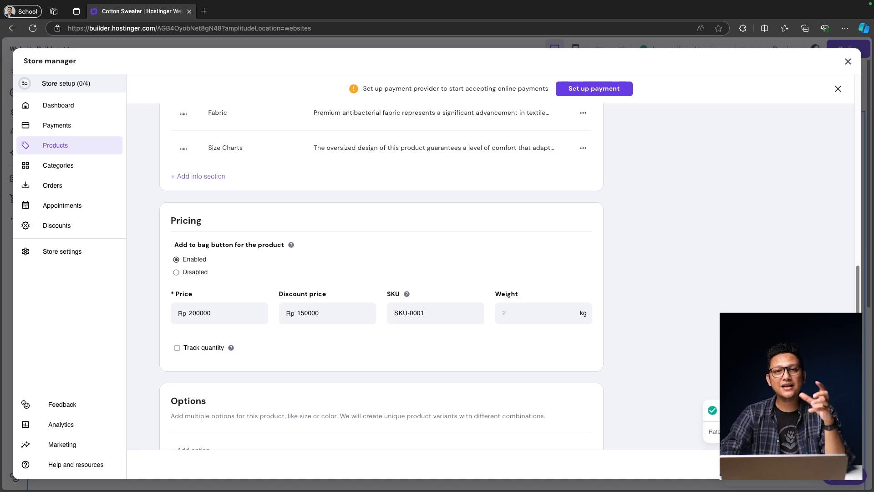
left_click(510, 313)
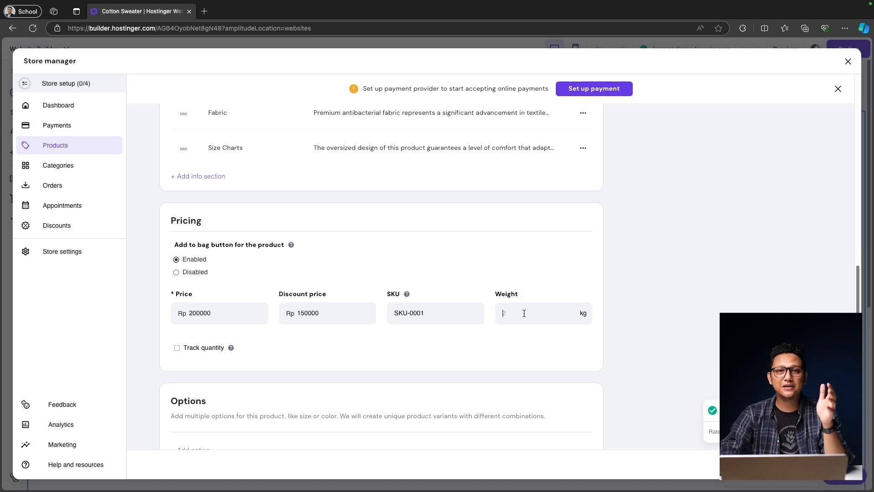
type("50")
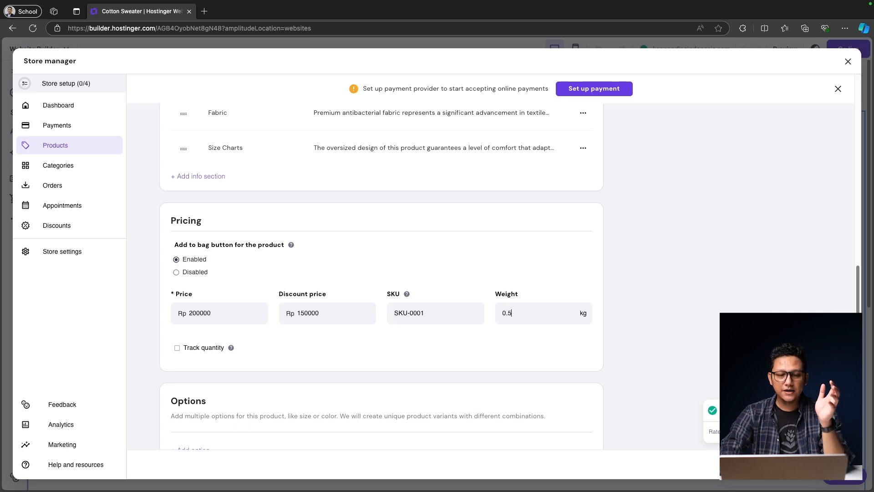
scroll(176, 347, "down", 5)
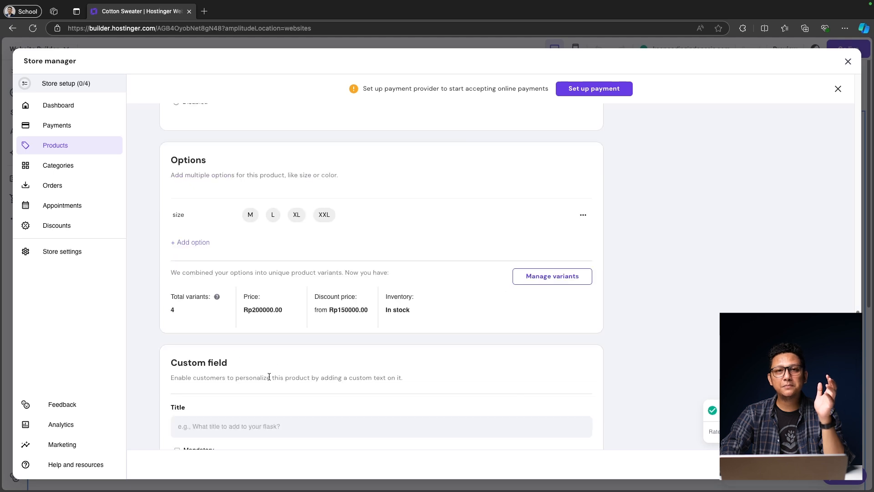
Step: Track stock at 4 units each for sizes M, L, XL and XXL, then open Categories
left_click(560, 282)
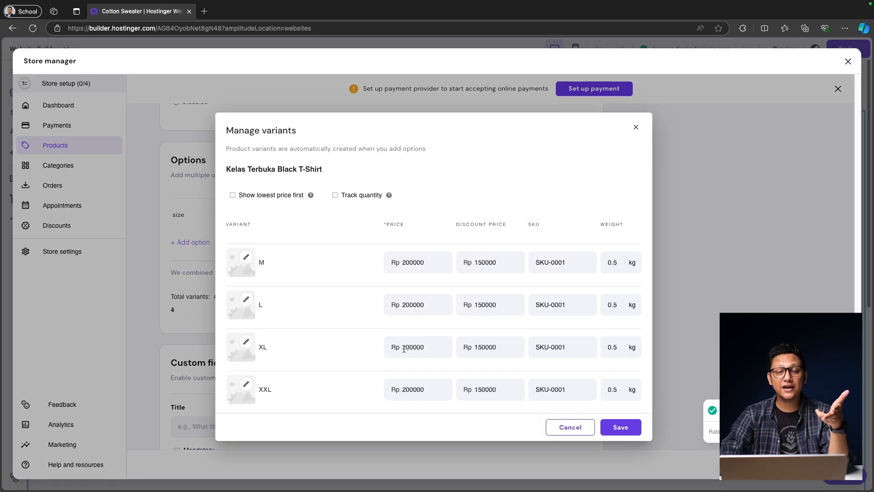
left_click(335, 195)
left_click(630, 263)
type("4")
left_click(630, 304)
type("4")
left_click(630, 347)
type("4")
left_click(632, 387)
type("4")
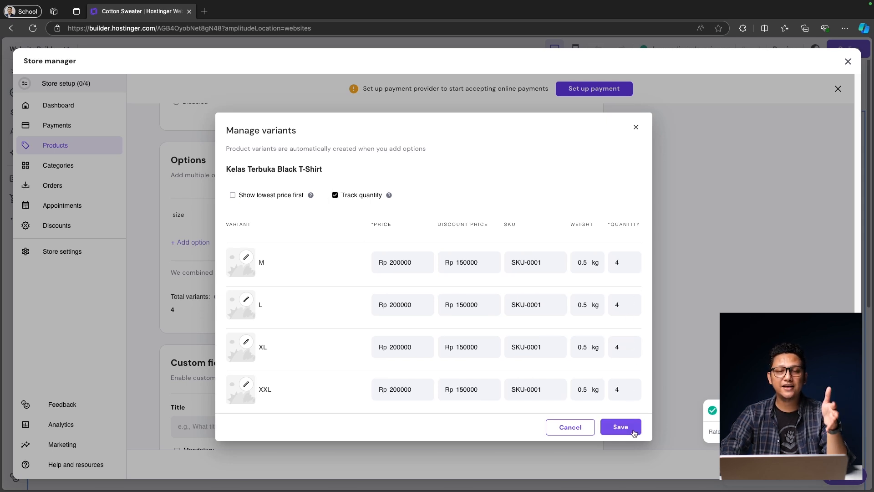
left_click(633, 431)
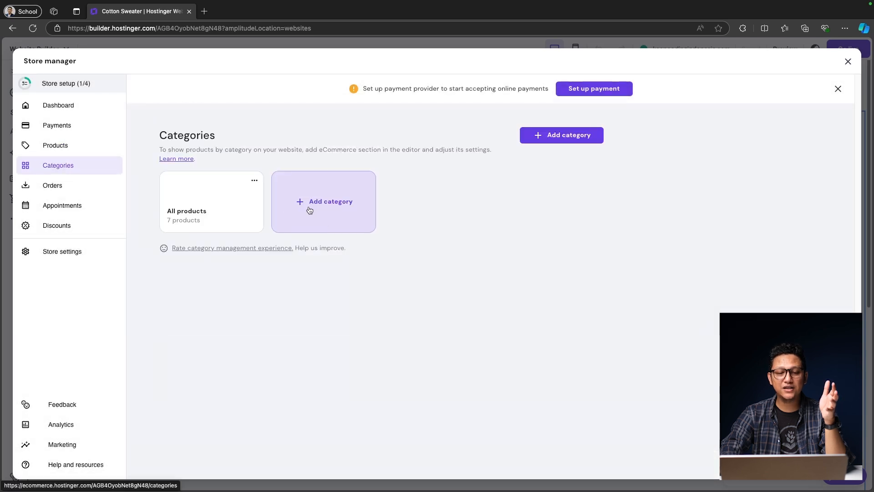
left_click(308, 206)
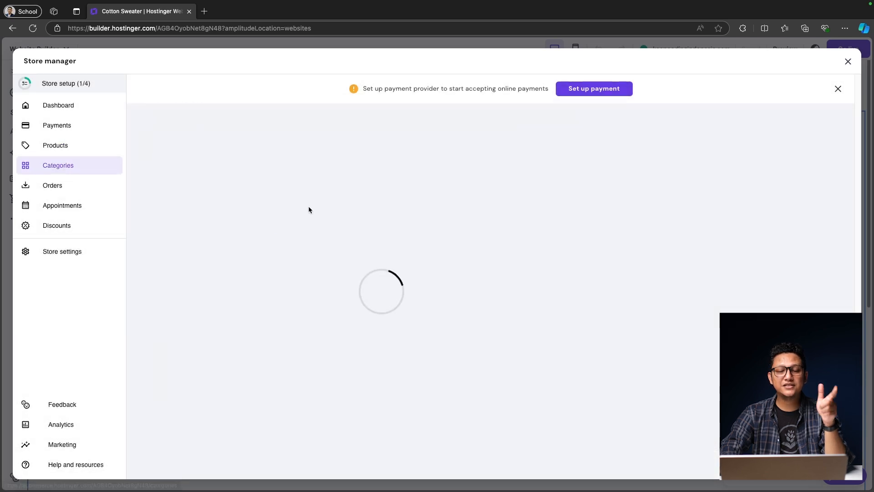
Step: Create a 'T Shirts' category containing the Kelas Terbuka Black T-Shirt, then begin a 'HA' category
left_click(298, 227)
type("T")
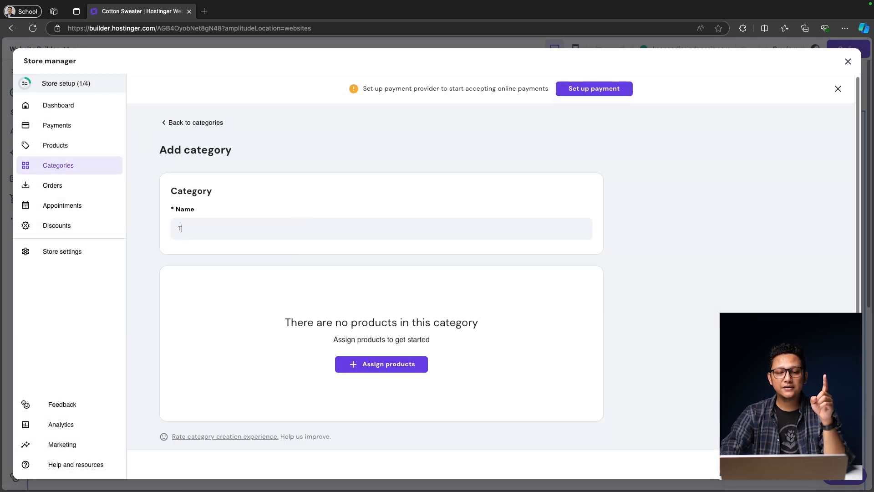
type(" Shirts")
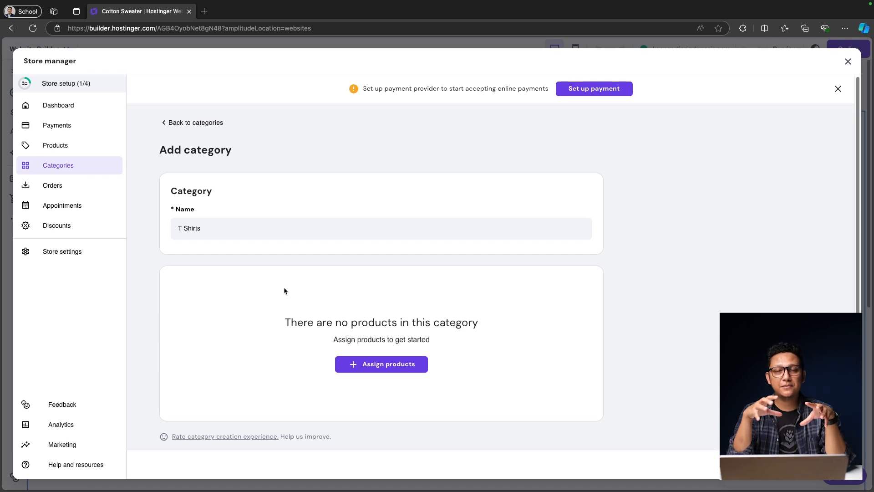
left_click(373, 364)
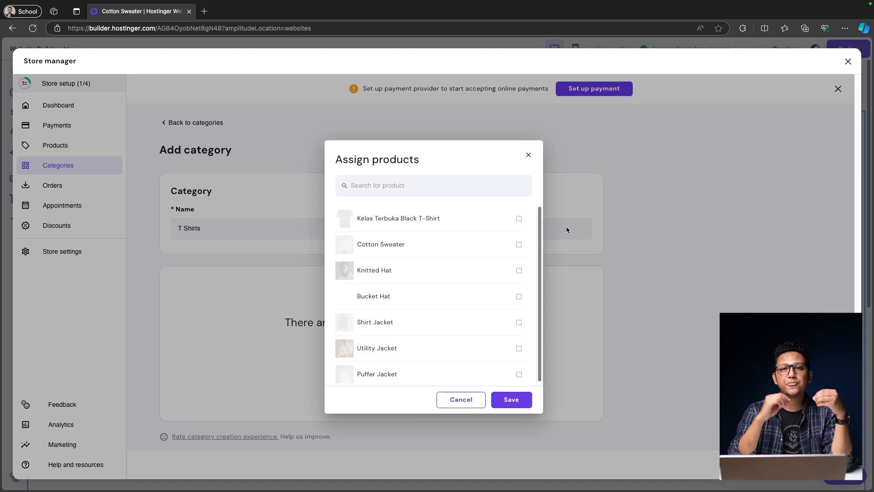
left_click(519, 219)
left_click(515, 400)
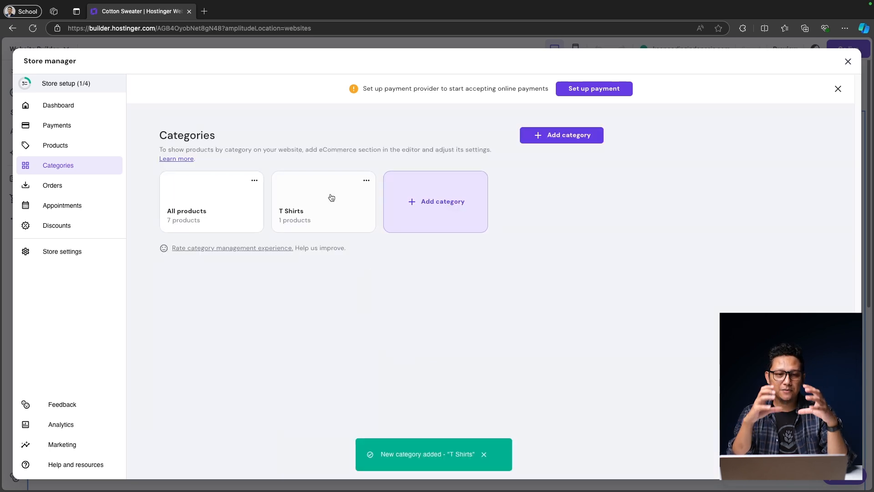
left_click(484, 455)
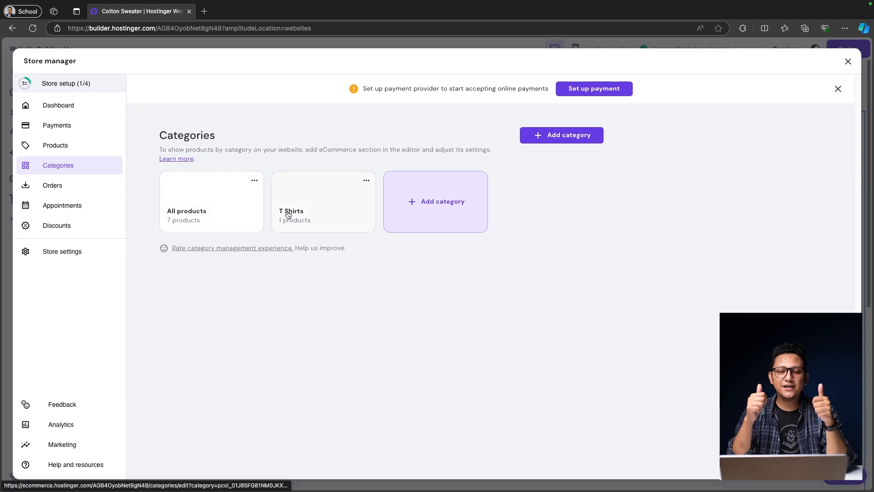
left_click(429, 204)
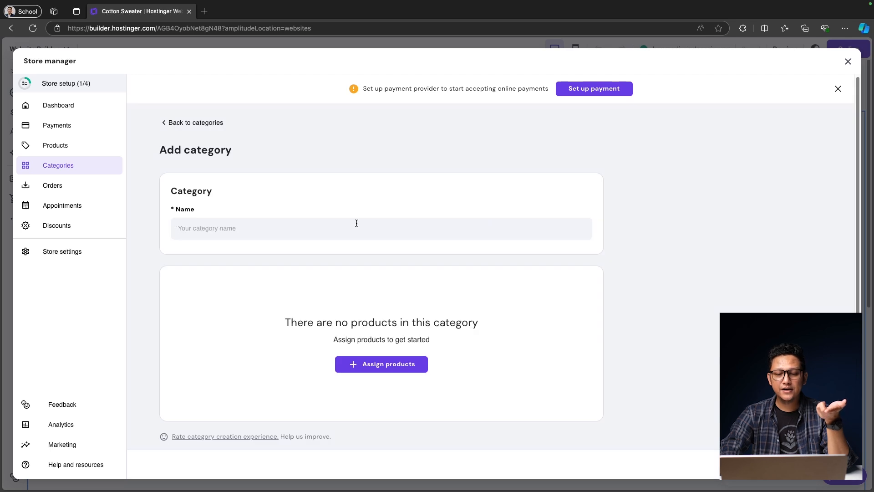
type("HA")
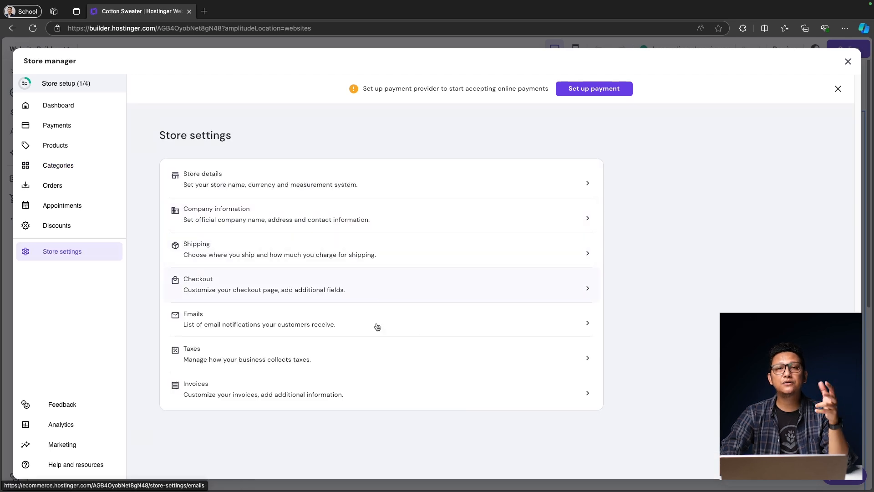
Step: Edit the Regular shipping zone for Indonesia to include a free Regular shipping option
left_click(406, 247)
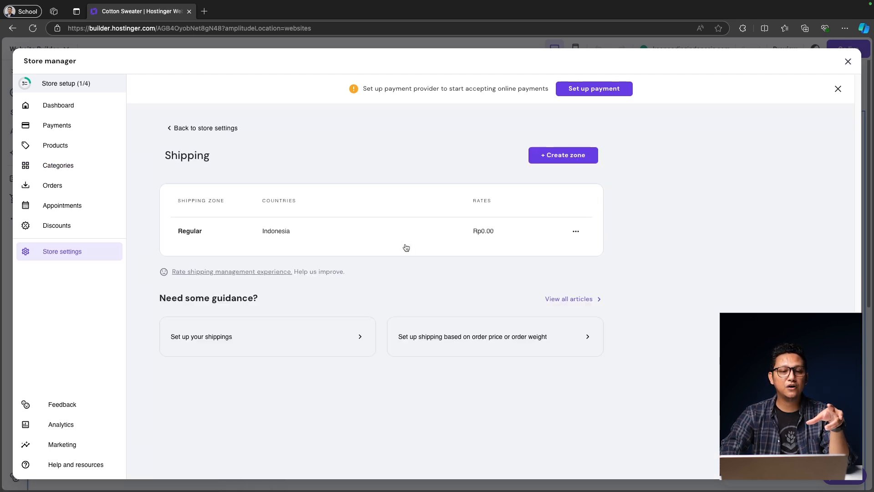
left_click(576, 231)
left_click(611, 223)
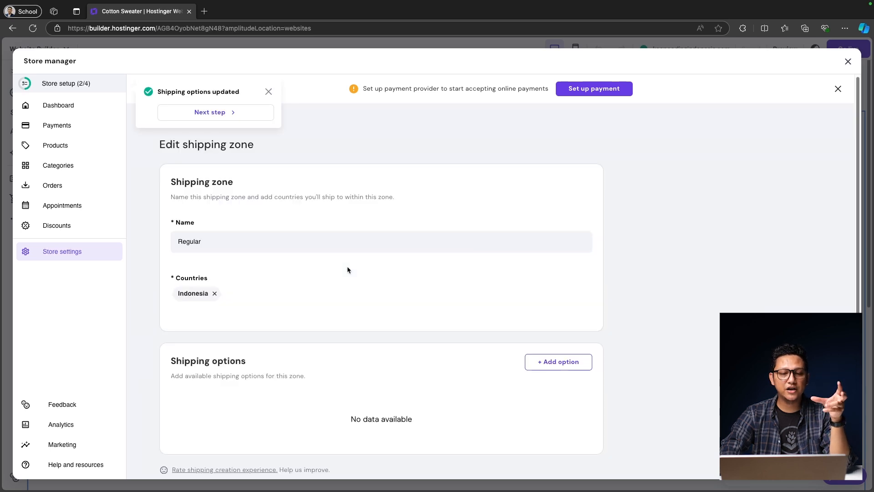
left_click_drag(211, 242, 164, 242)
scroll(391, 324, "down", 1)
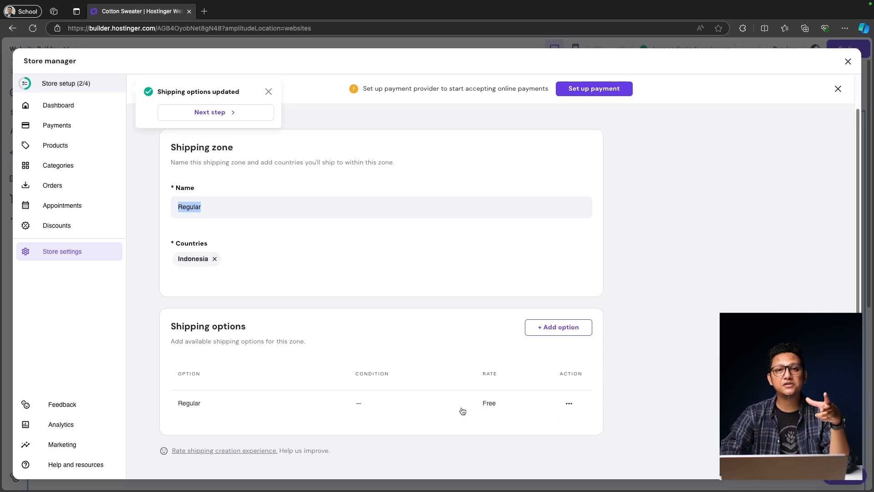
scroll(338, 252, "up", 1)
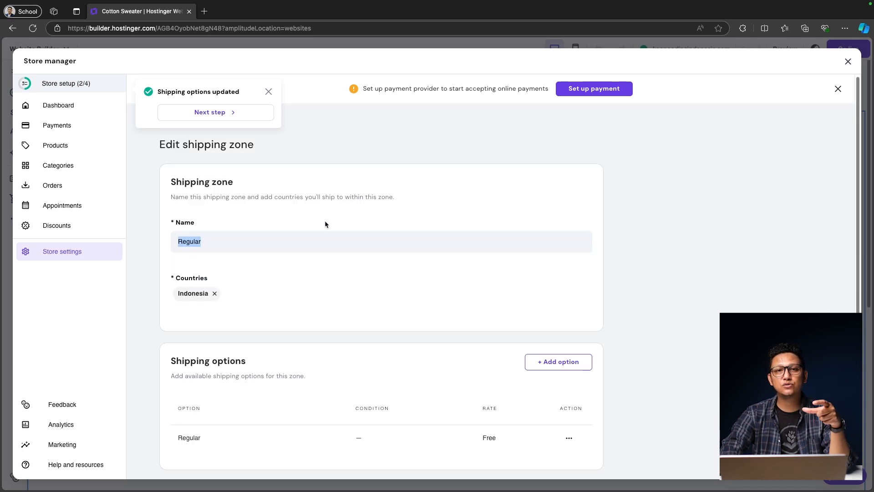
left_click(268, 91)
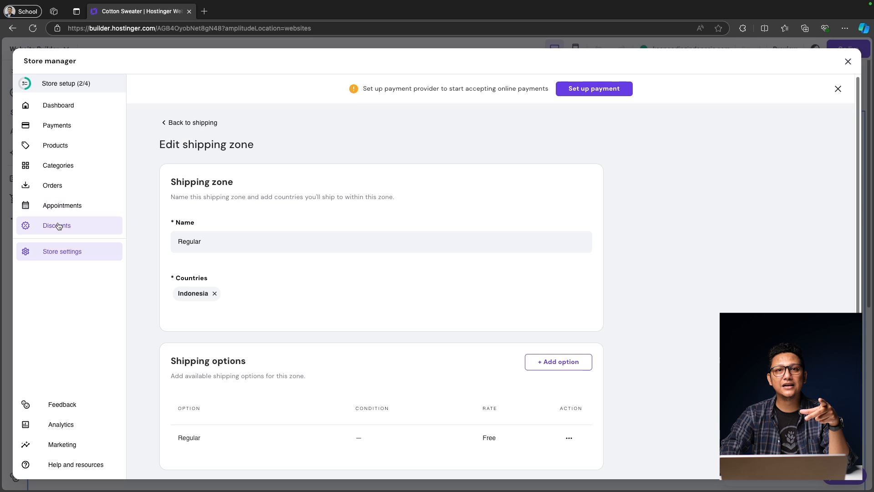
left_click(56, 127)
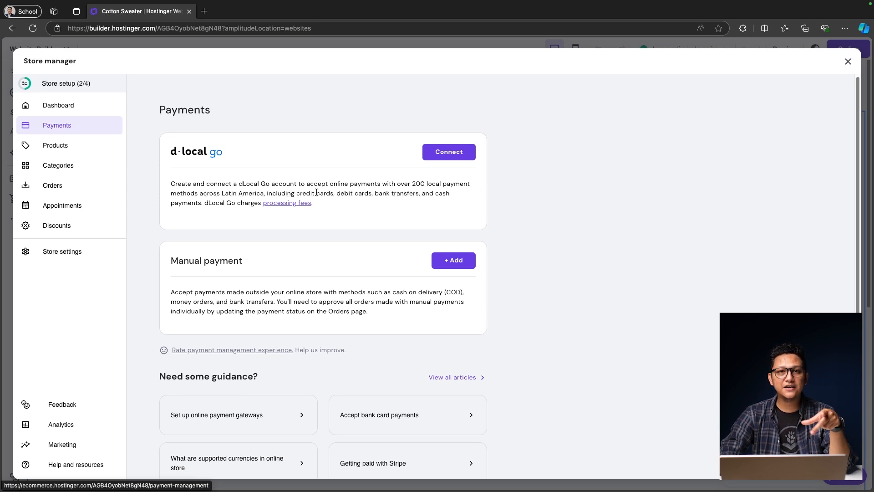
Step: Add a Bank Transfer manual payment with the JAGO bank account number as instructions
scroll(344, 297, "down", 2)
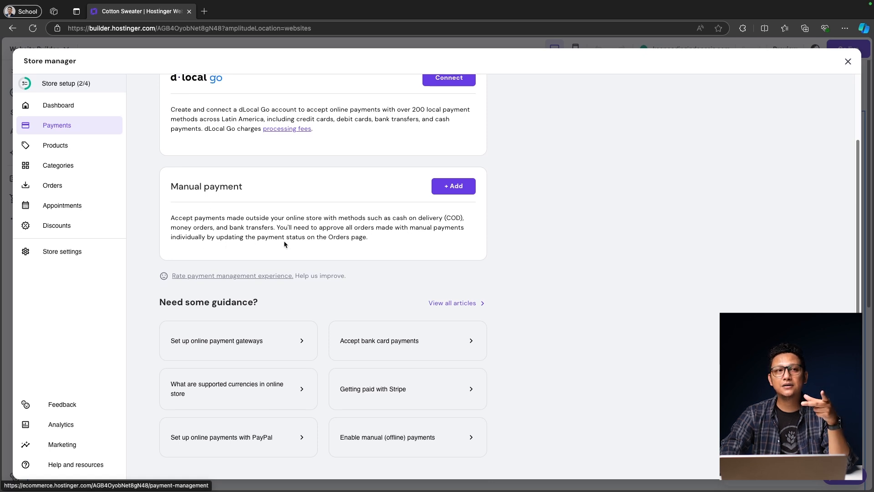
left_click(454, 187)
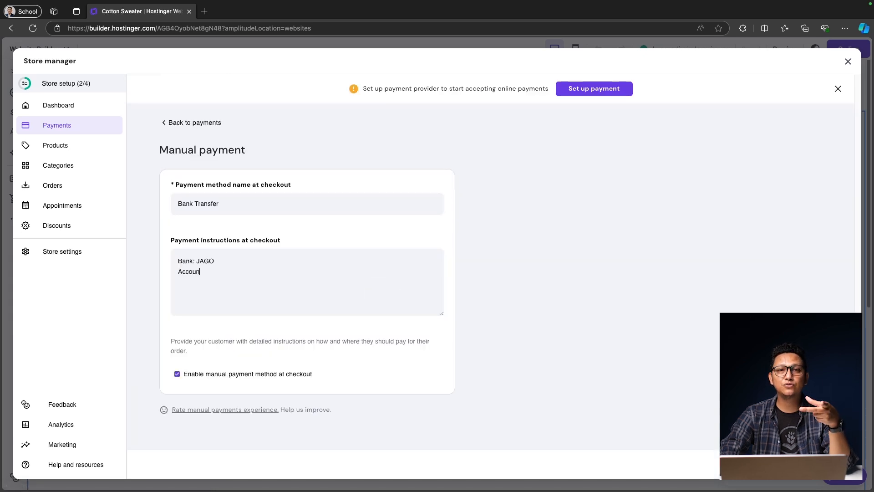
type("No")
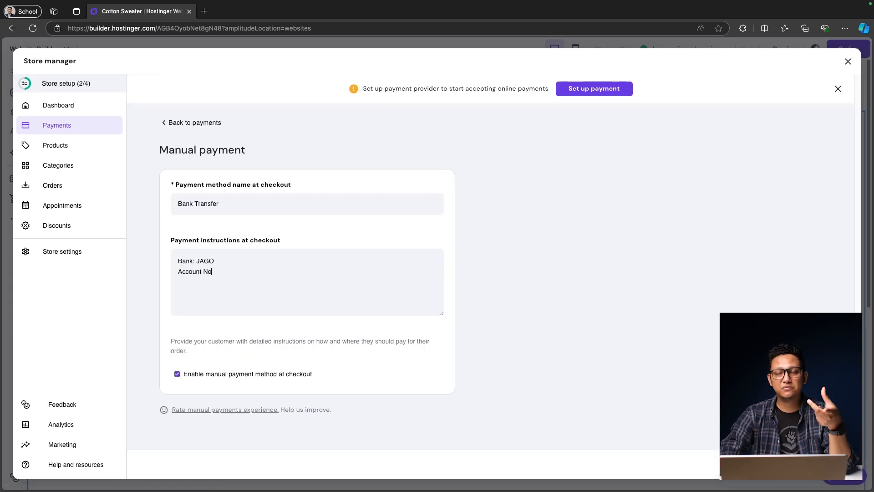
key("BackSpace")
type("umber")
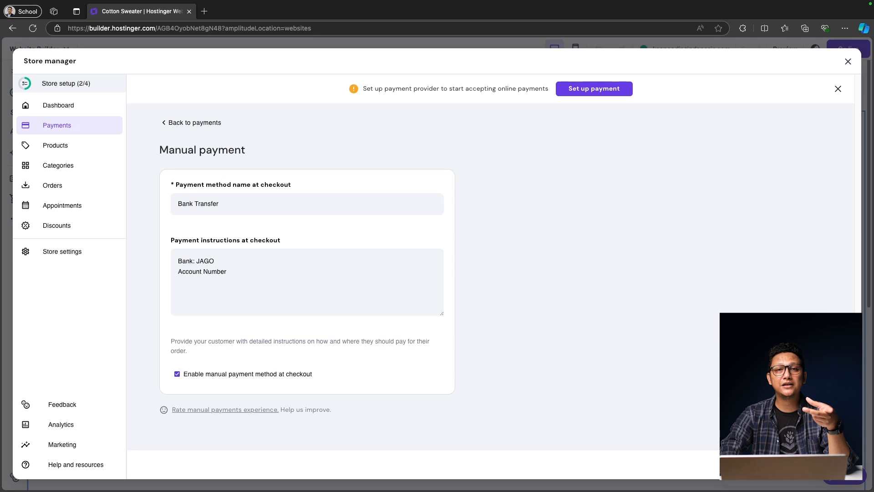
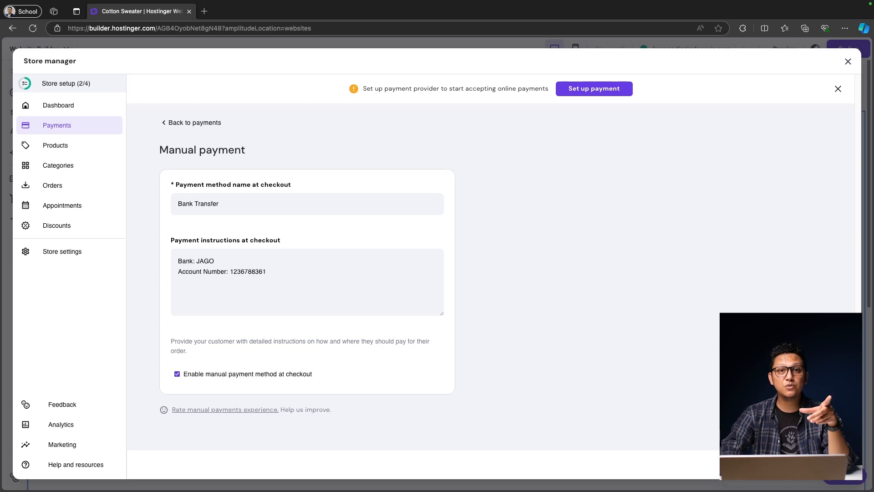
left_click(827, 247)
Step: Keep the section on All products and enable categories as filters beside the products
left_click(775, 260)
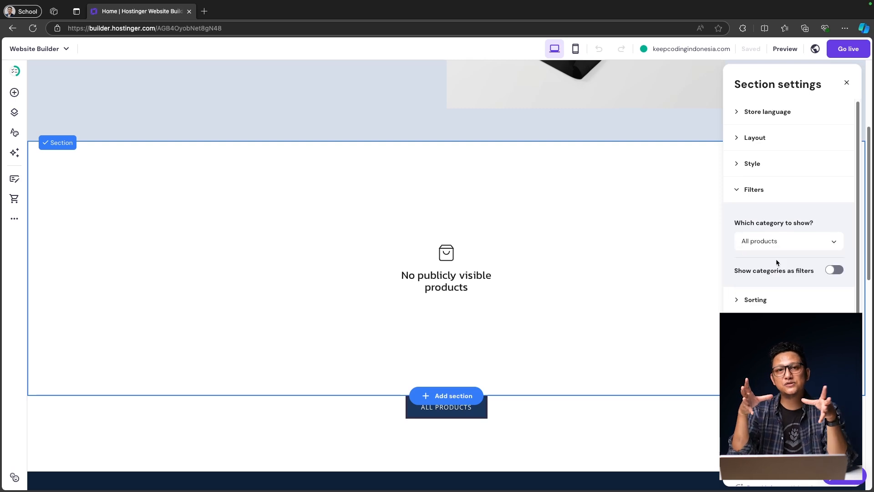
left_click(835, 272)
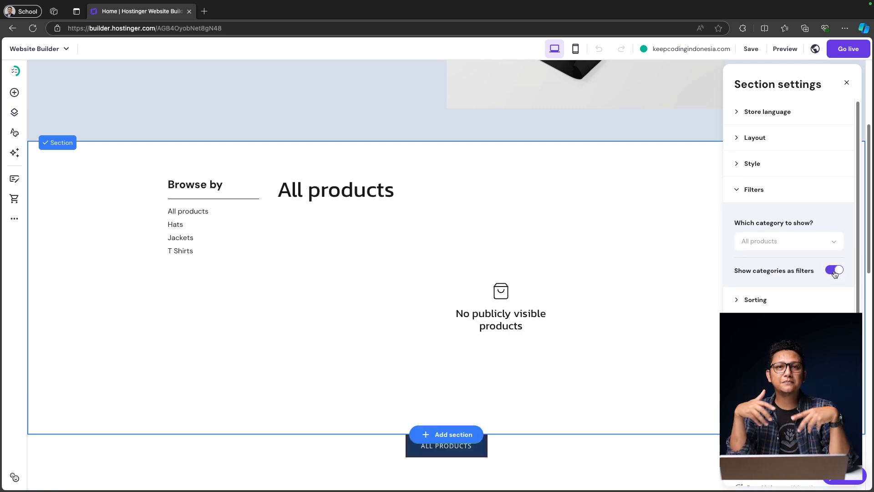
left_click(835, 271)
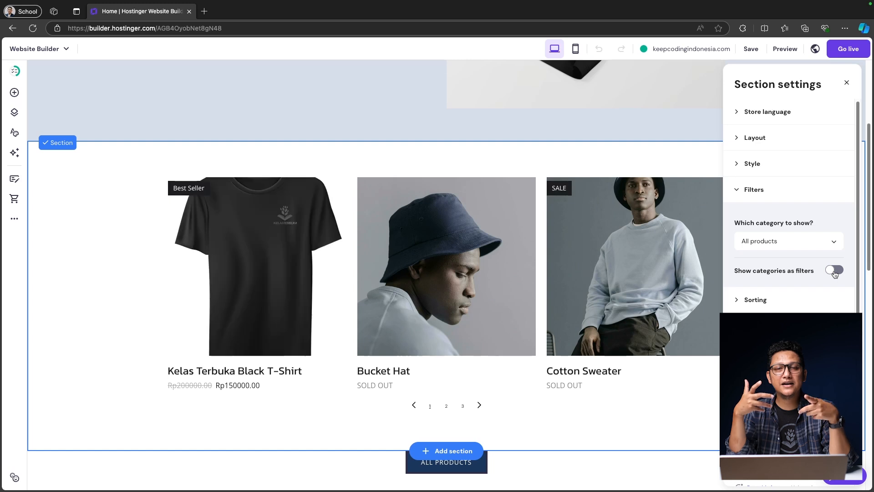
left_click(835, 271)
left_click(835, 271)
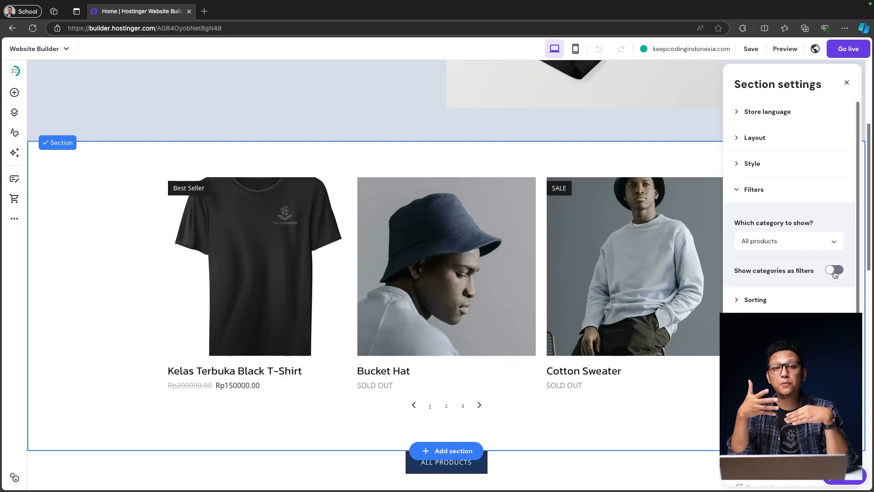
left_click(835, 272)
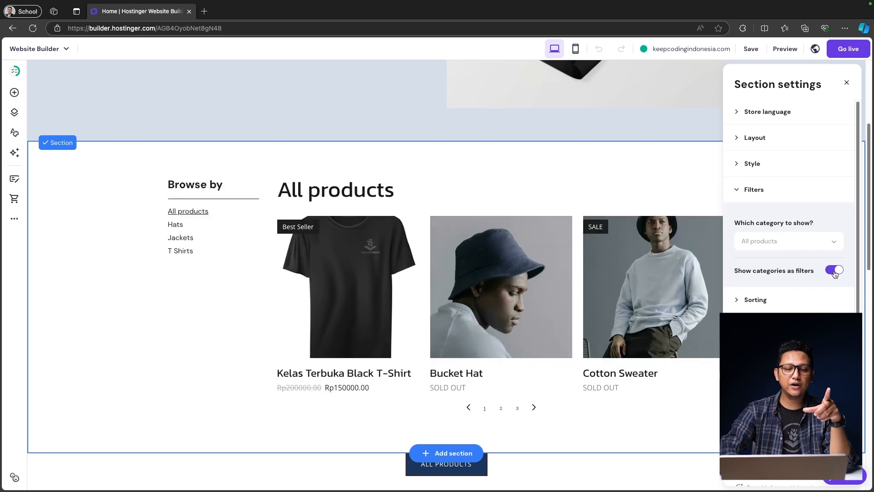
left_click(834, 271)
left_click(835, 271)
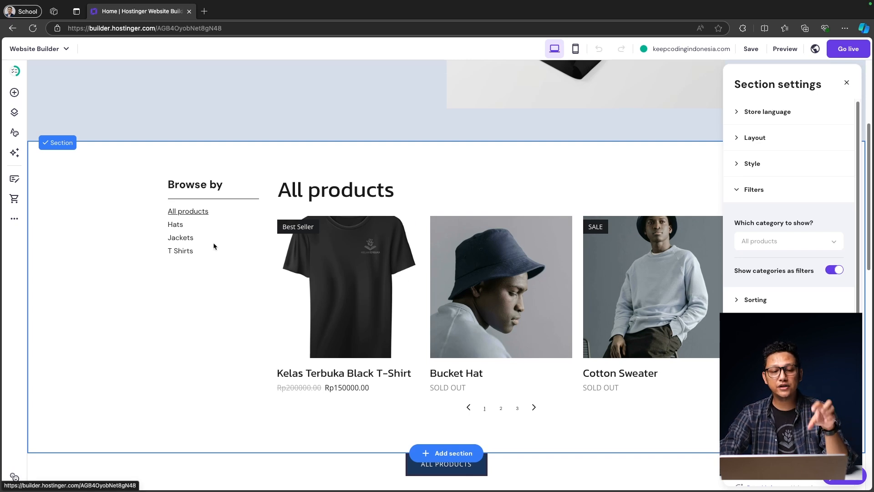
Step: Try the Hats, Jackets and T Shirts filters, return to All products, and page forward
left_click(176, 226)
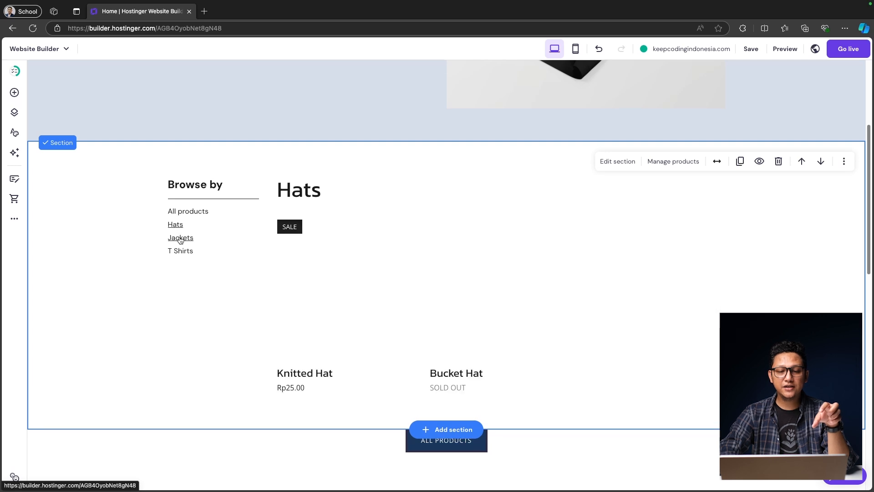
left_click(180, 238)
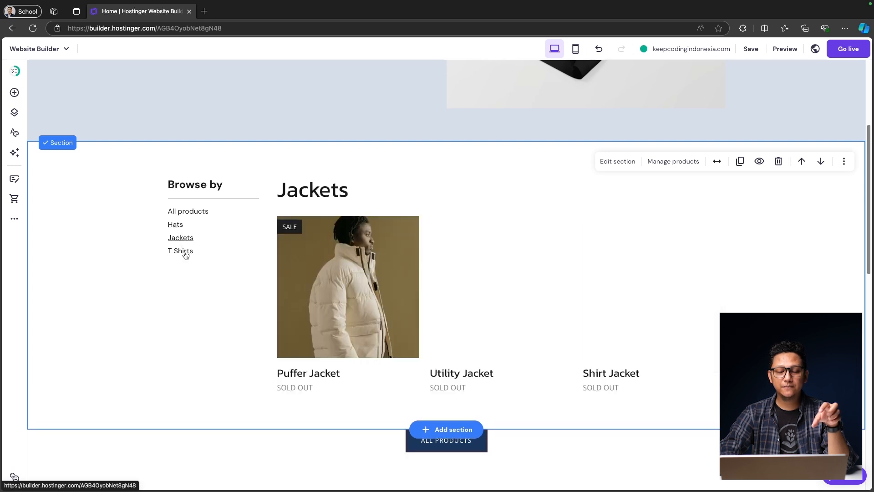
left_click(185, 254)
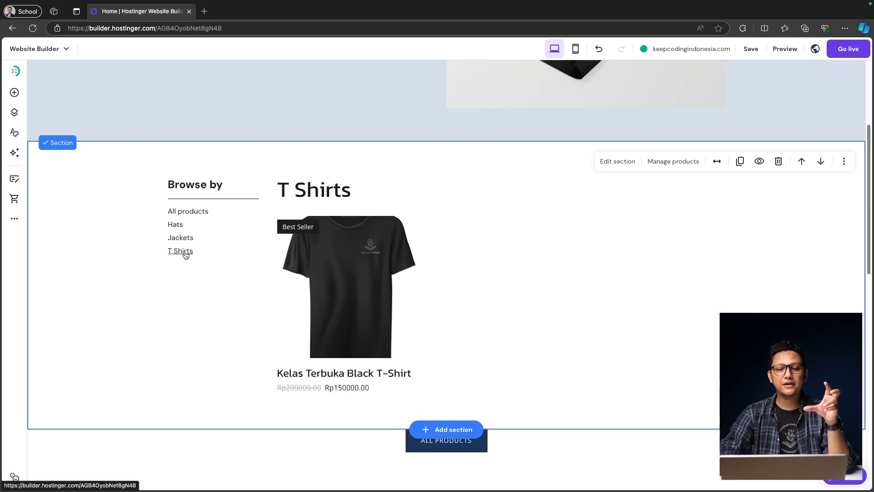
left_click(180, 238)
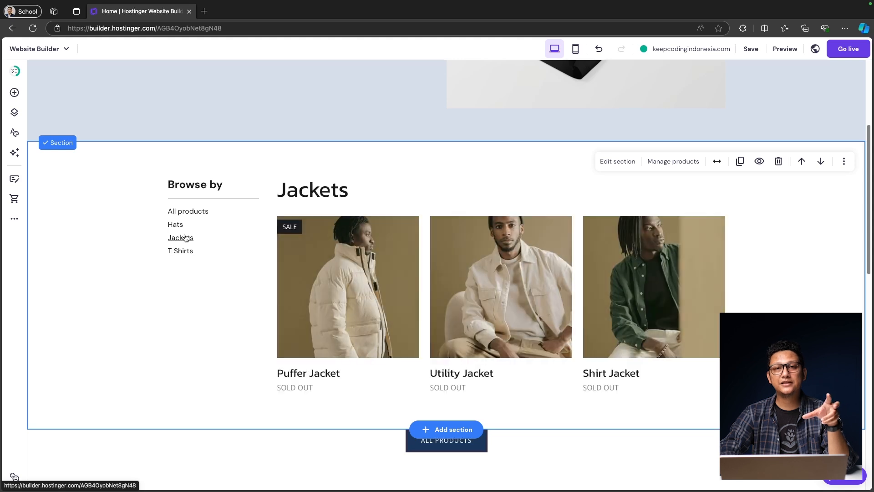
left_click(191, 212)
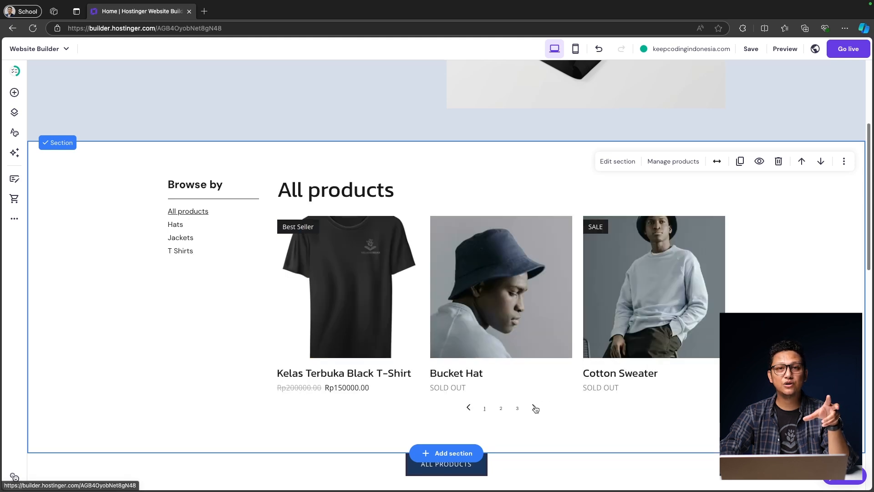
left_click(534, 408)
left_click(534, 407)
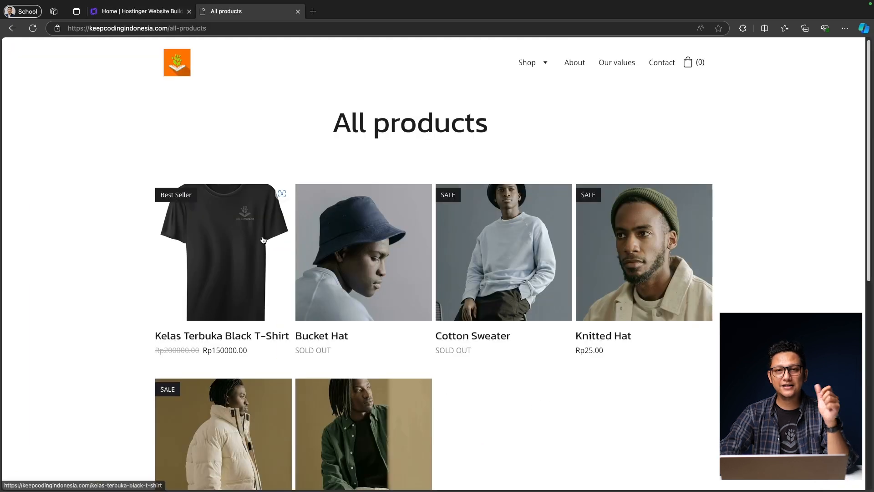
Step: From Shop > T Shirts, add the size M Kelas Terbuka Black T-Shirt to the bag and proceed to checkout
mouse_move(530, 62)
left_click(535, 99)
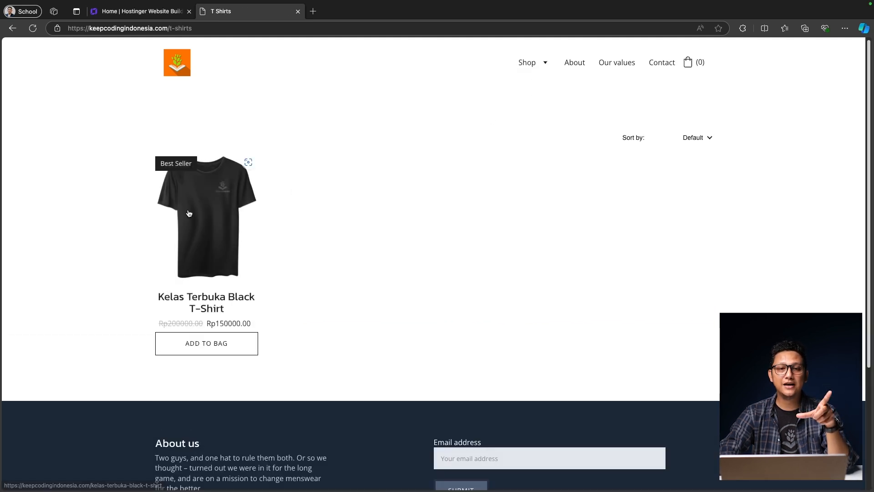
left_click(215, 343)
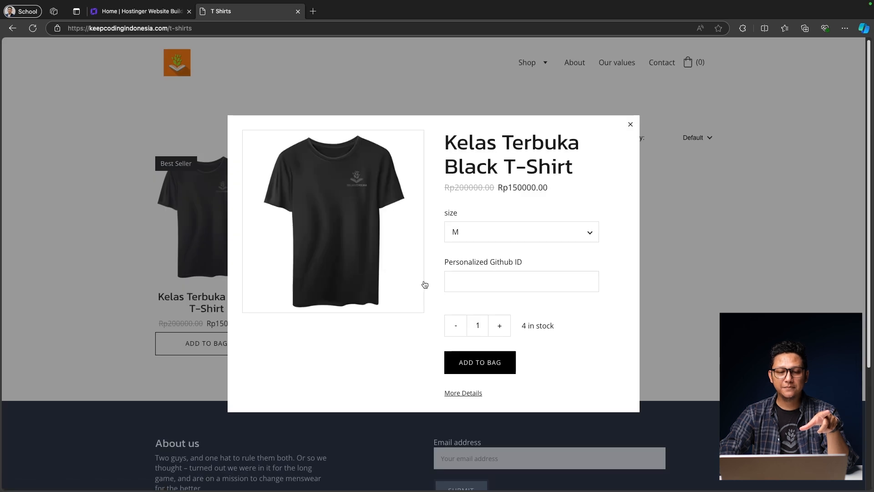
left_click(497, 362)
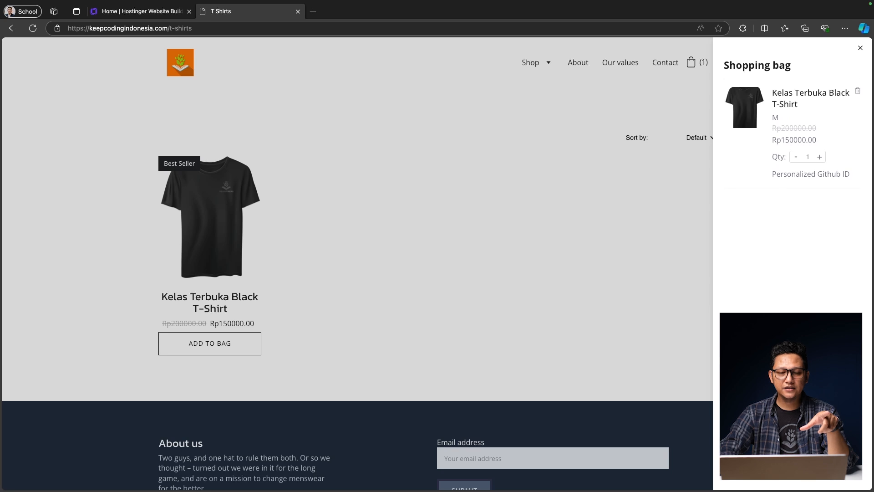
left_click(792, 468)
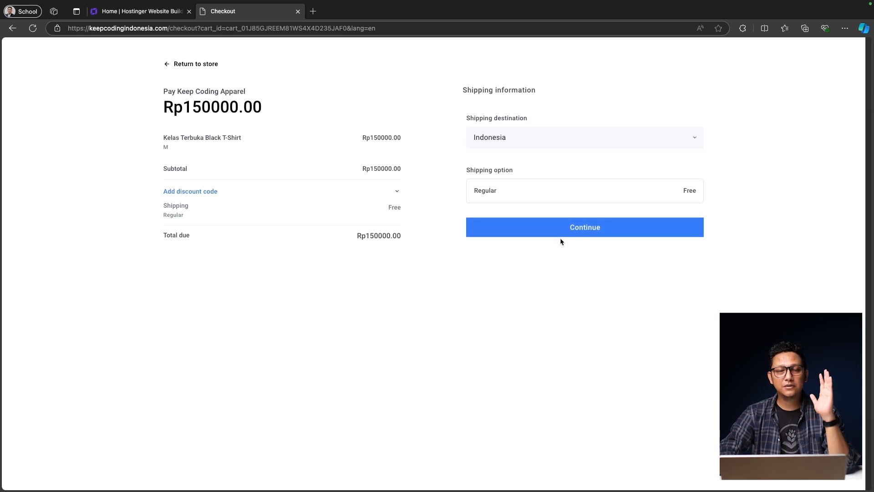
Step: Choose free regular shipping, fill in the contact e-mail, and place the bank-transfer order
left_click(595, 230)
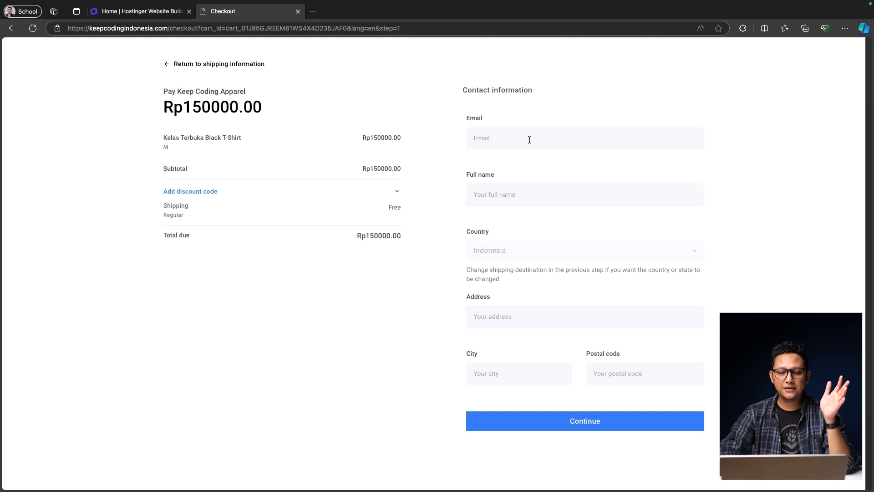
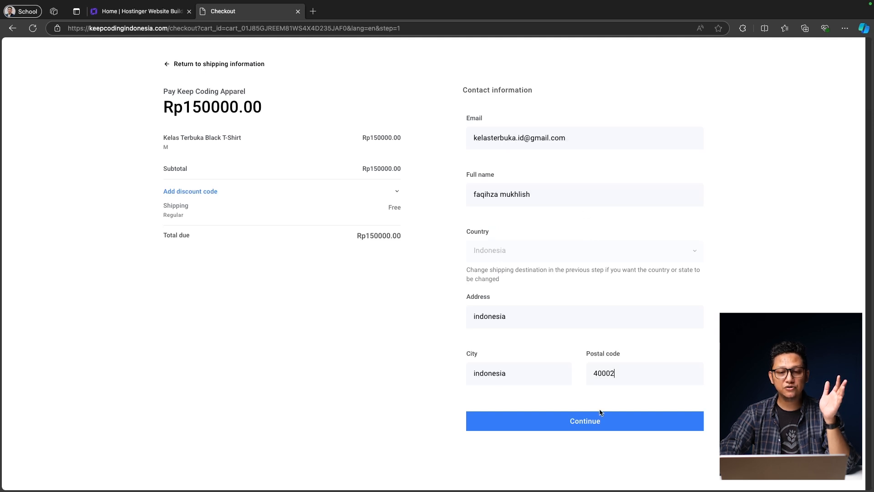
left_click(596, 419)
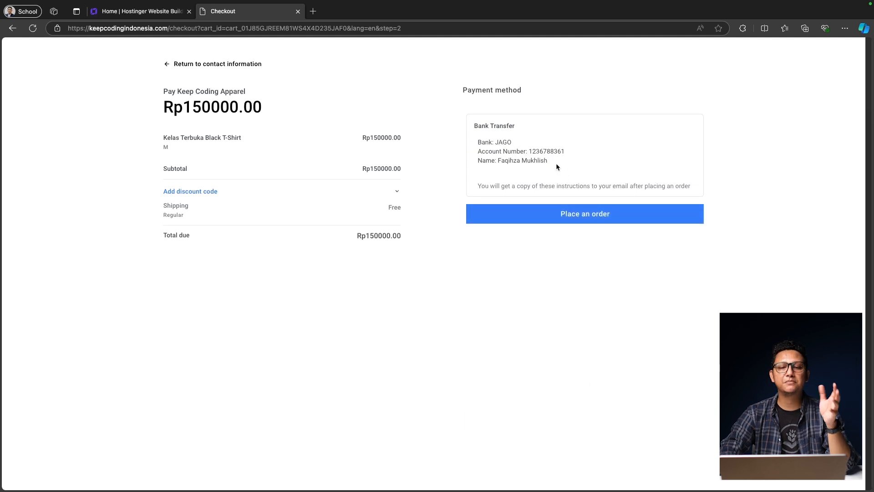
left_click_drag(556, 163, 456, 123)
left_click(577, 216)
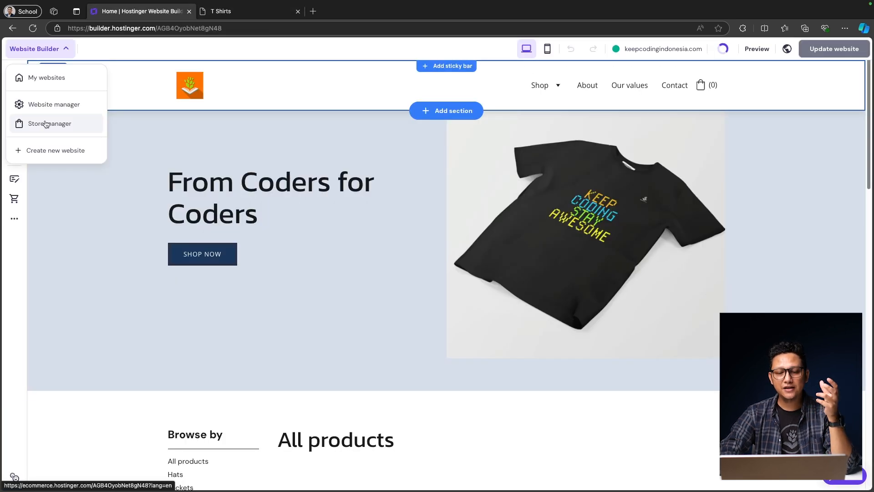
Step: Go to Store manager and open the unpaid, unfulfilled test order's details
left_click(46, 124)
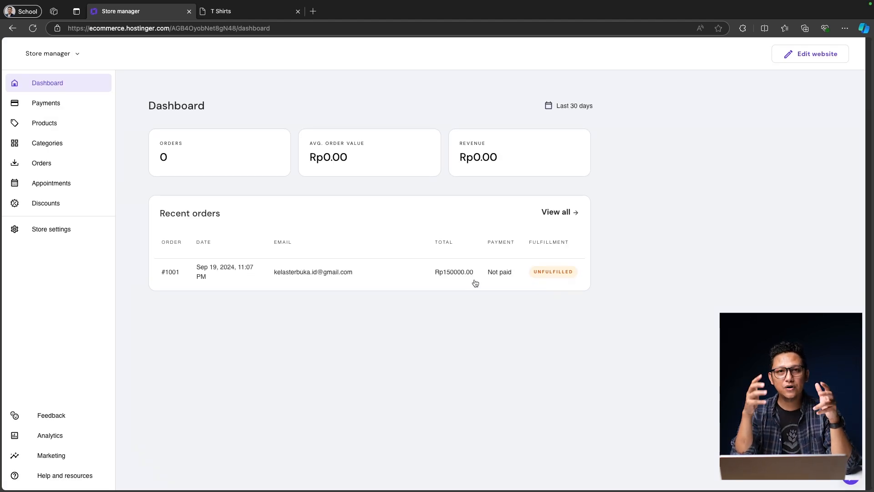
left_click(558, 274)
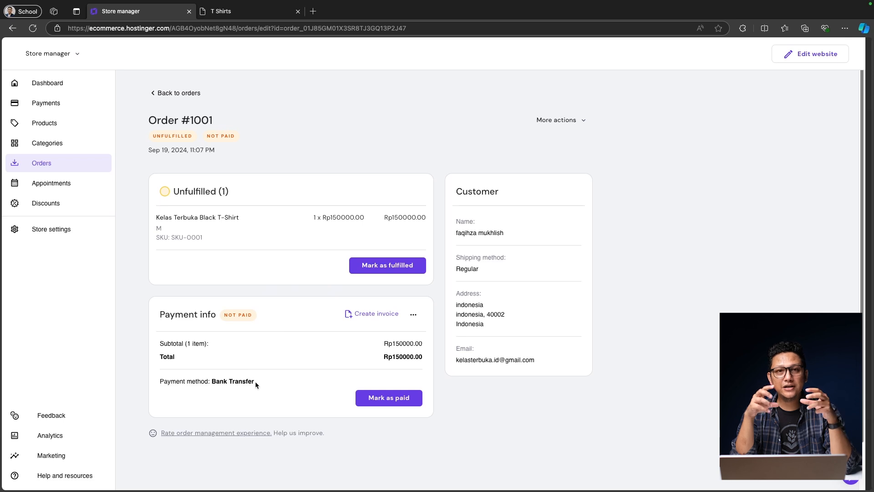
Step: Mark order #1001 as paid, confirm it, and expand the payment's extra options
left_click(395, 402)
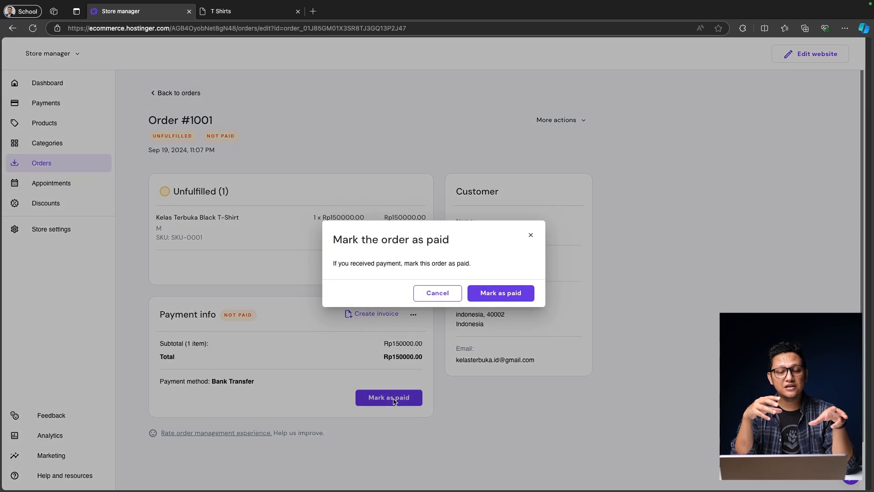
left_click(495, 293)
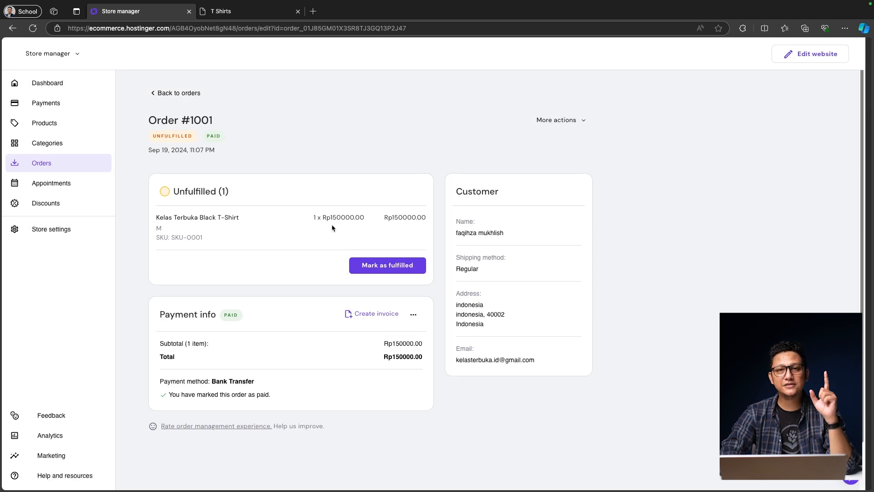
left_click(414, 316)
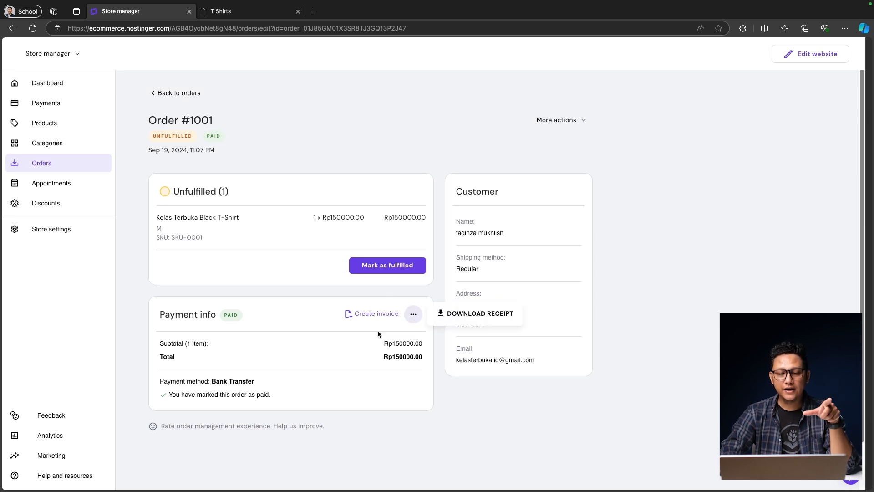
Step: Preview and create Invoice 1 for order #1001, then send it to the customer
left_click(365, 314)
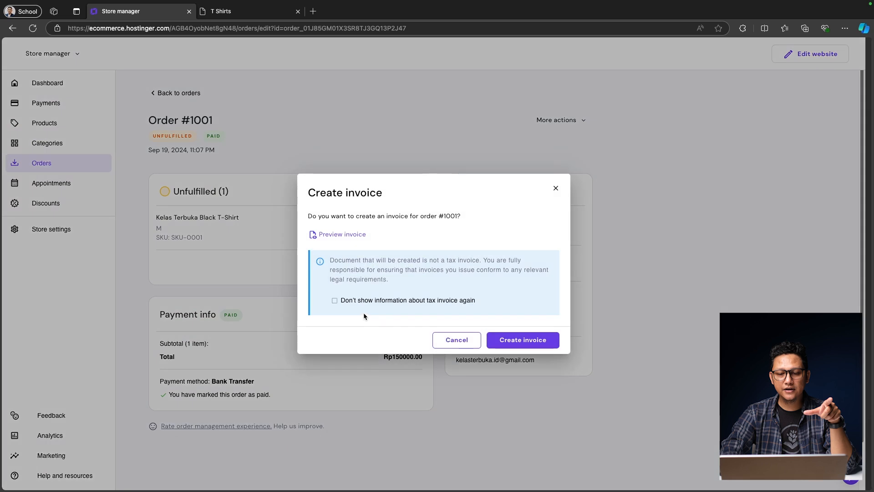
left_click(351, 234)
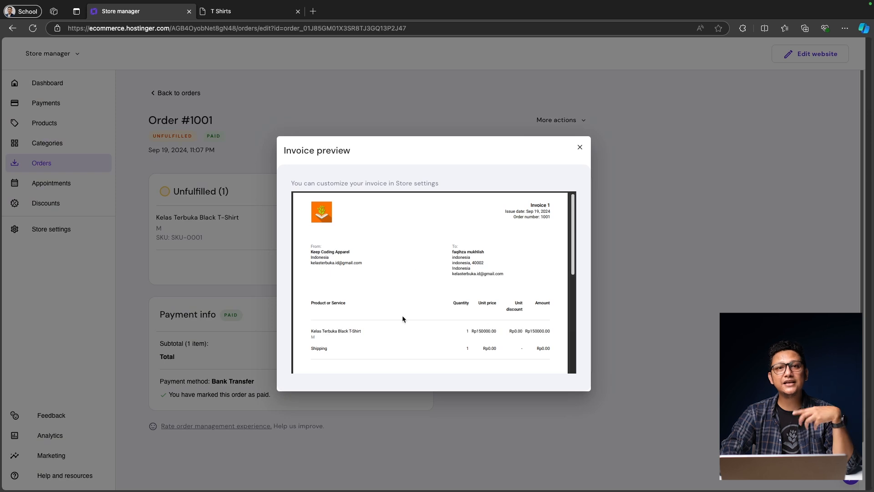
left_click(580, 147)
left_click(524, 341)
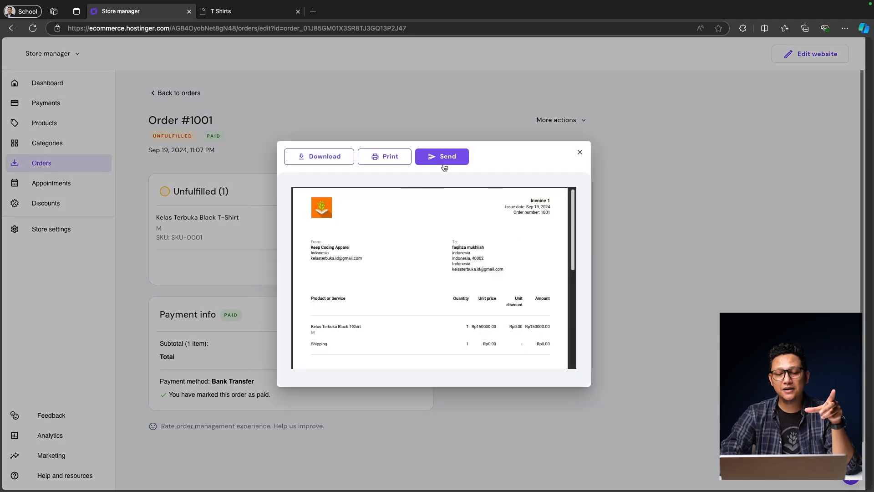
left_click(444, 159)
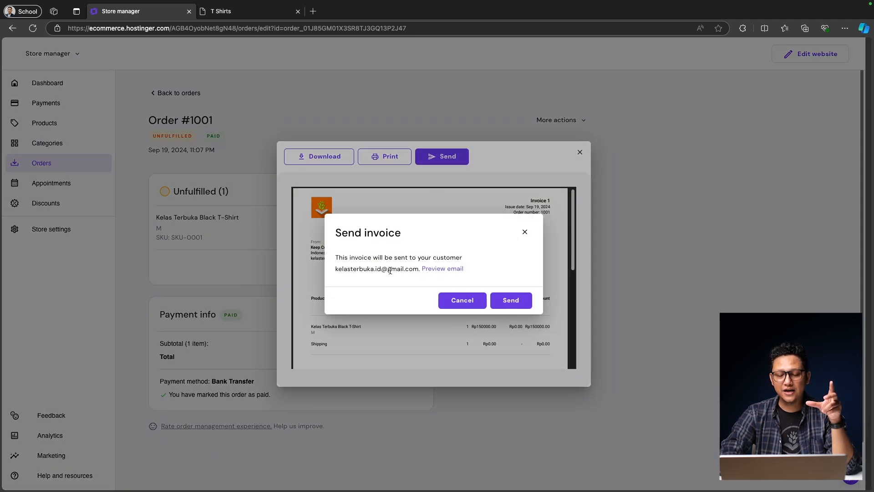
left_click(511, 300)
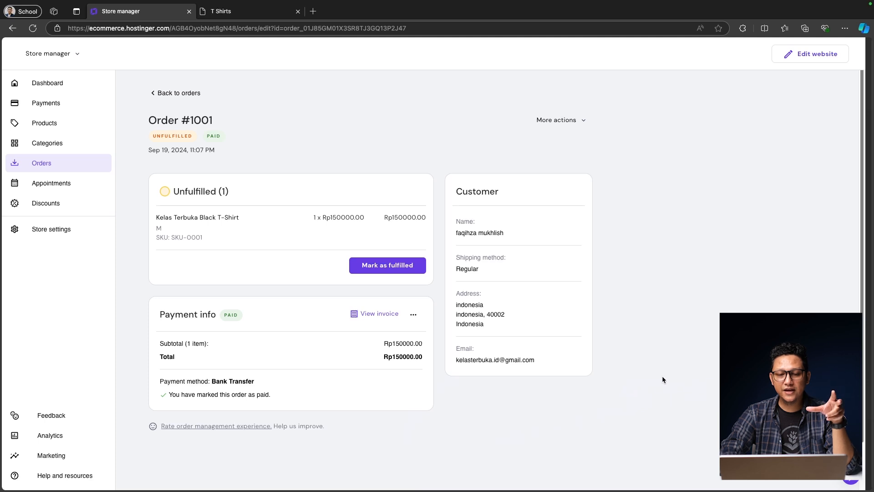
left_click(374, 265)
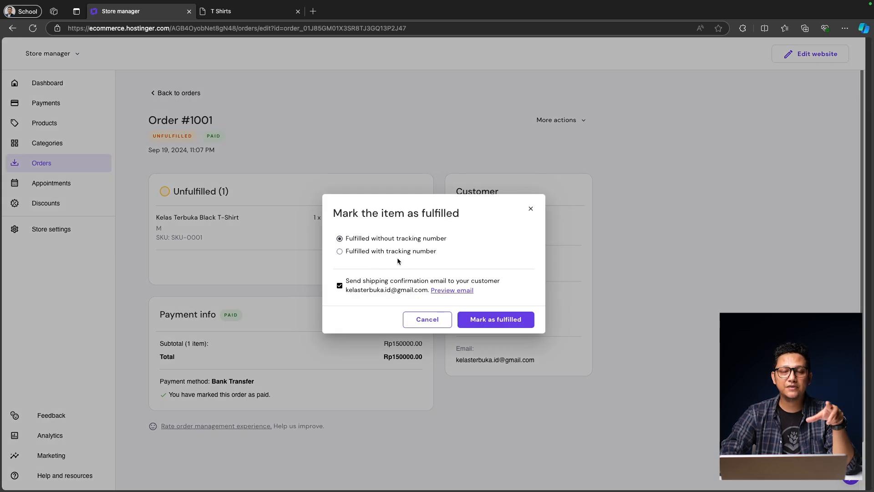
left_click(392, 252)
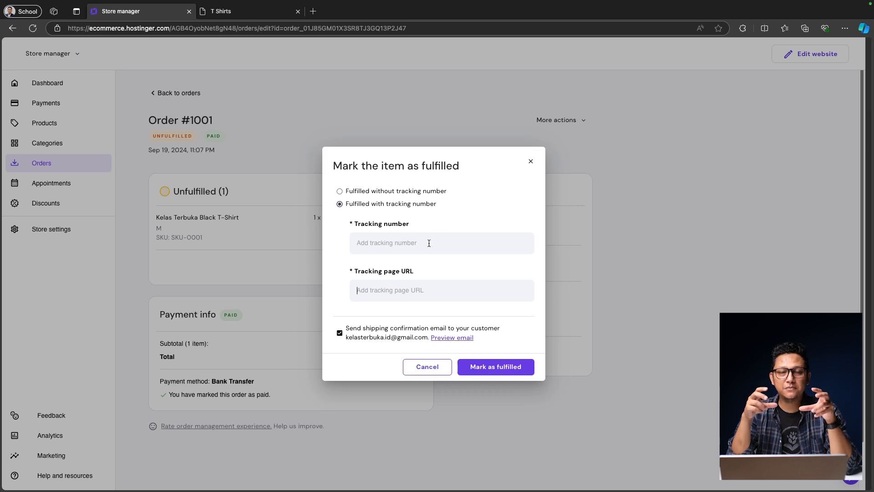
left_click(493, 366)
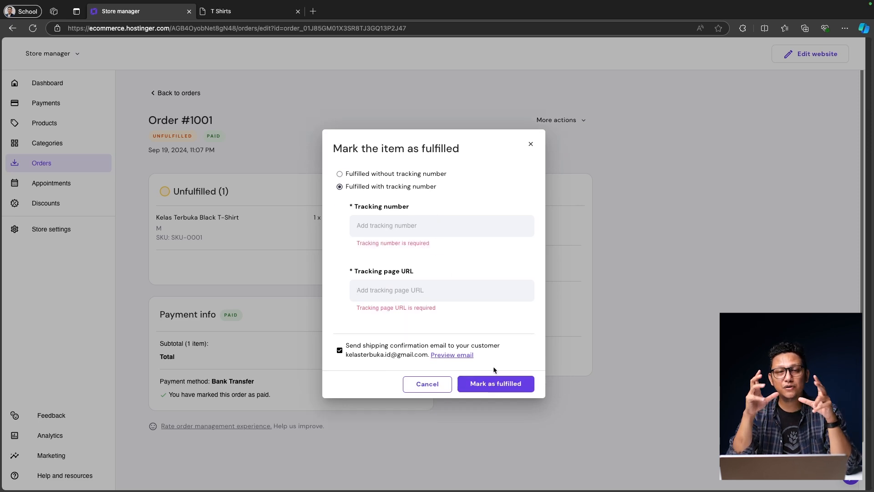
left_click(410, 235)
type("1238675127863517265")
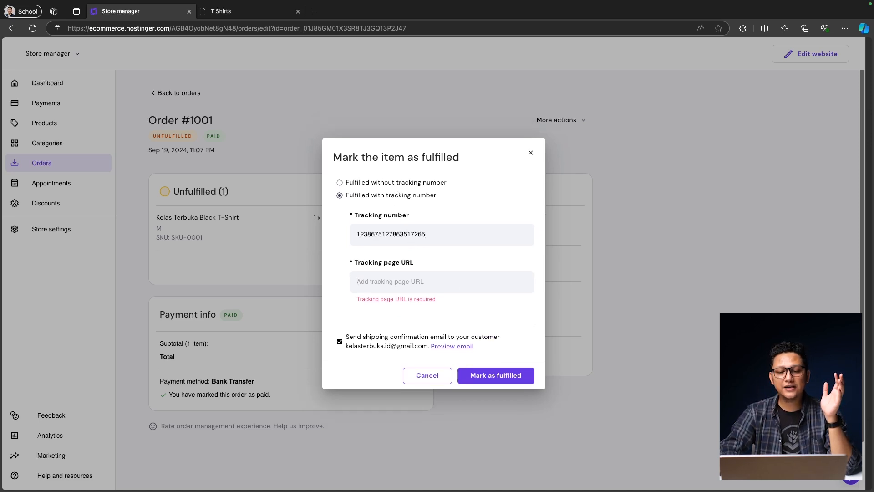
key("Tab")
type("keep")
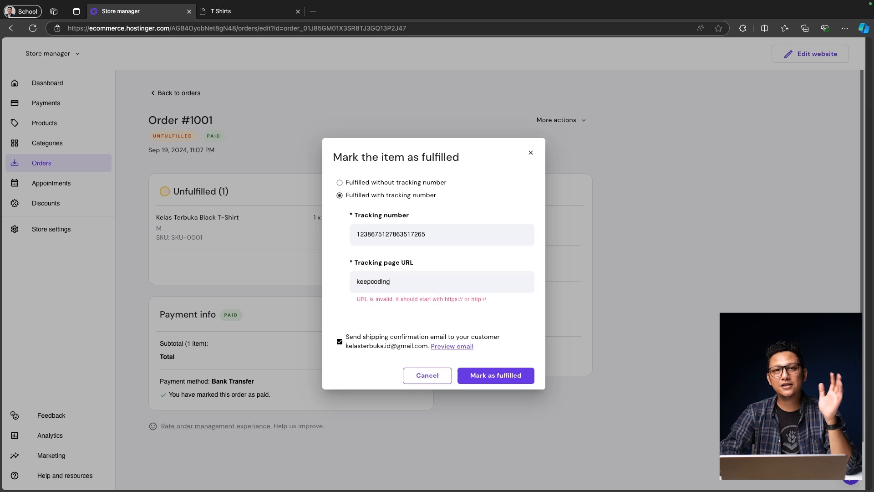
key("BackSpace")
key("BackSpace")
key("BackSpace")
type("https")
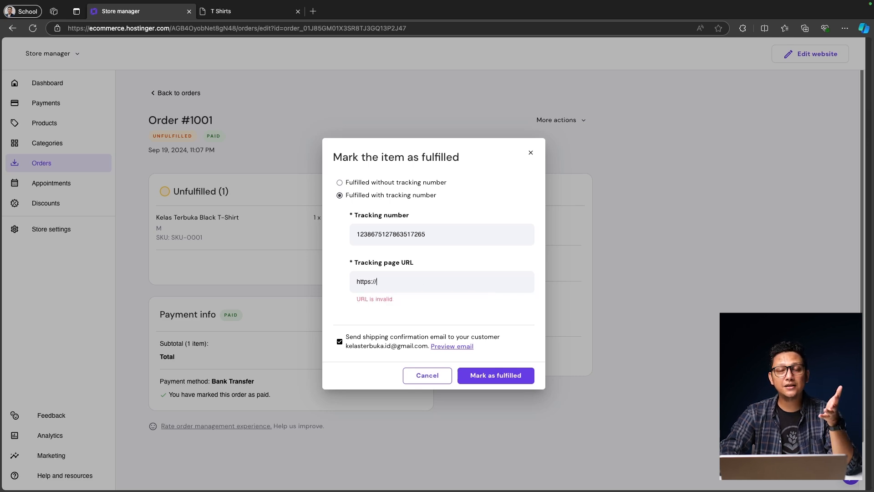
type("://pengir")
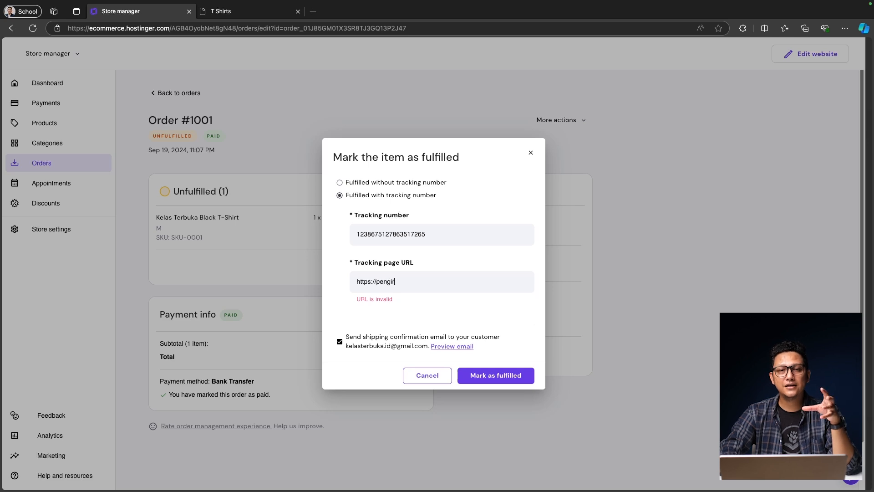
type("iman.com/re")
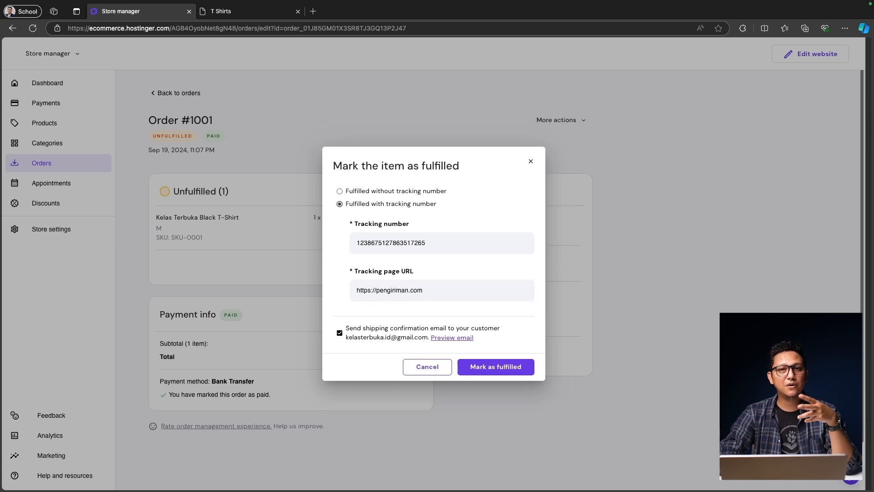